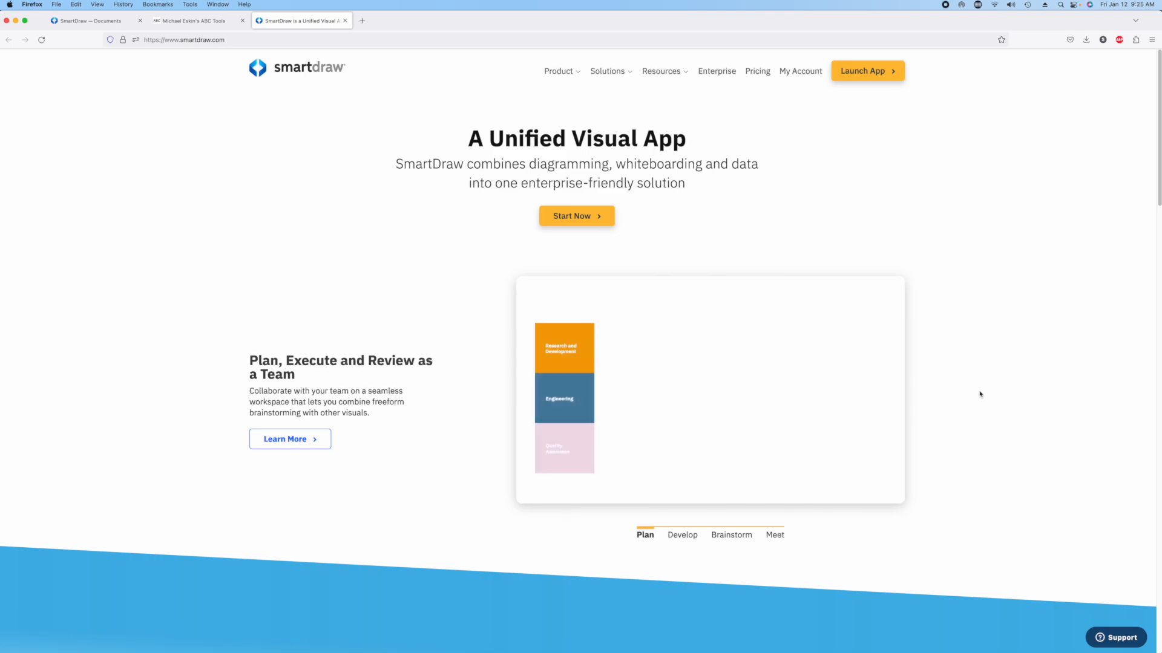
Step: Switch to ABC Transcription Tools, open the tune file Smartdraw_Demo_Set_11Jan2024.abc and look through its notation
click(192, 21)
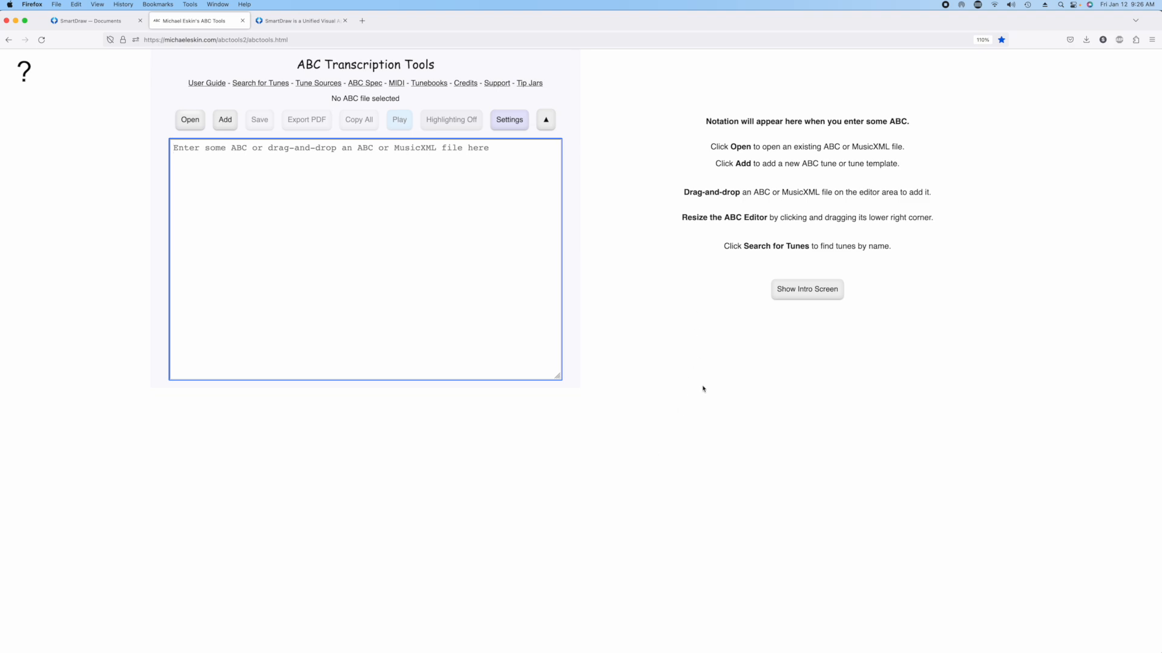
click(190, 119)
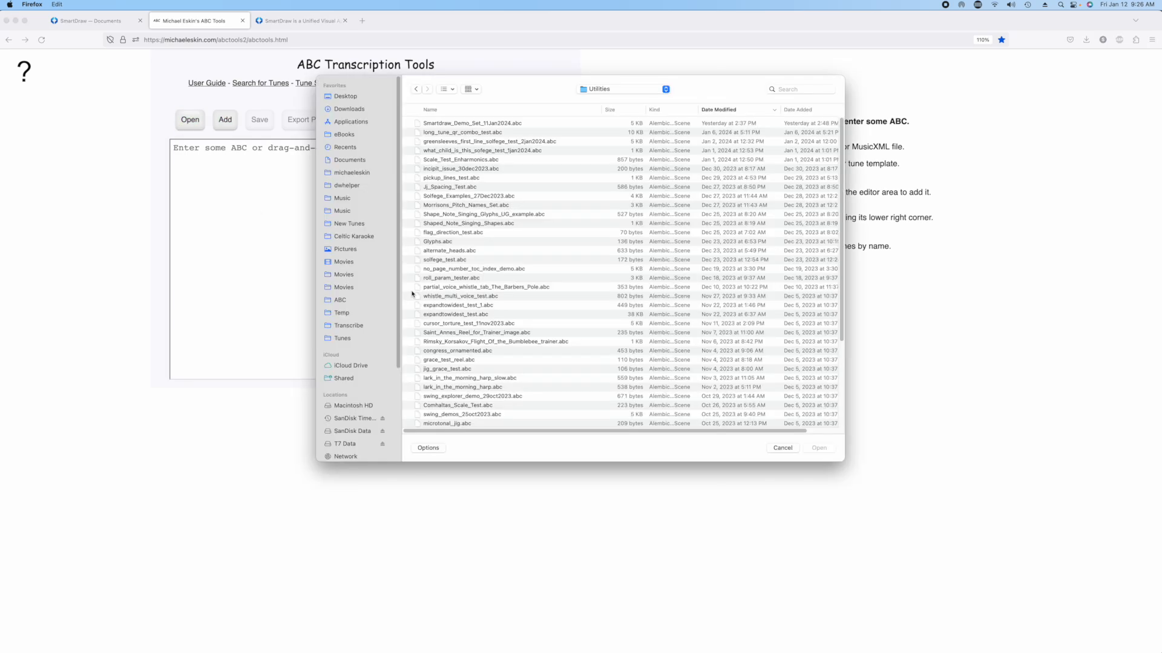
double_click(484, 123)
scroll(759, 259, down, 4)
scroll(759, 259, down, 15)
scroll(761, 264, up, 13)
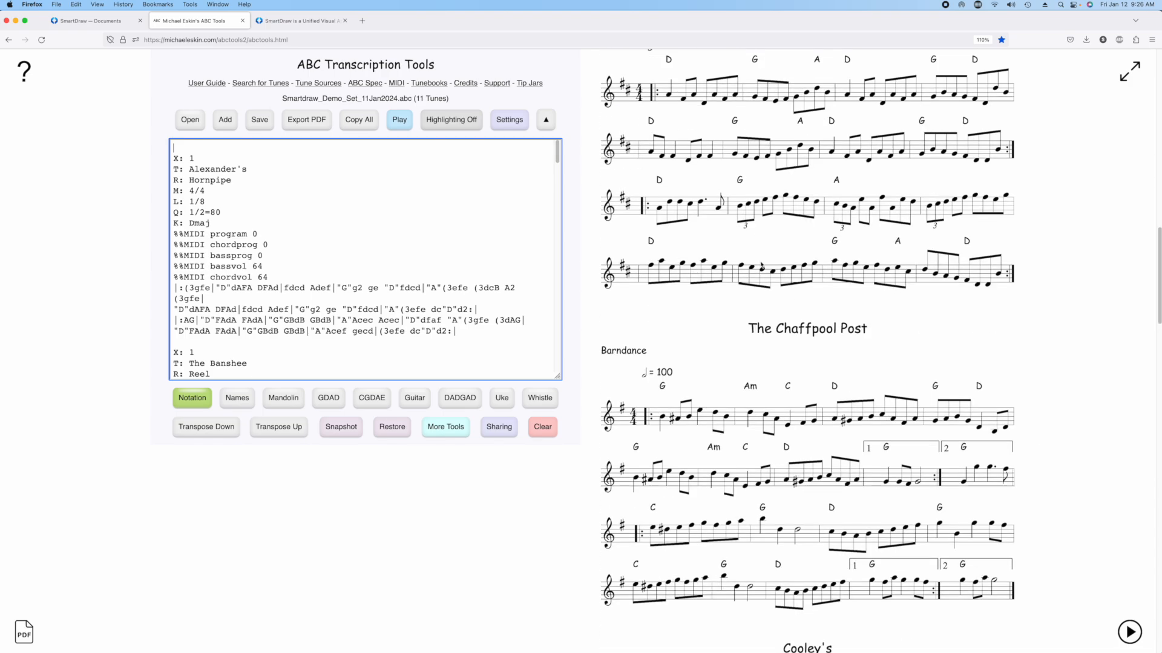
scroll(762, 264, up, 5)
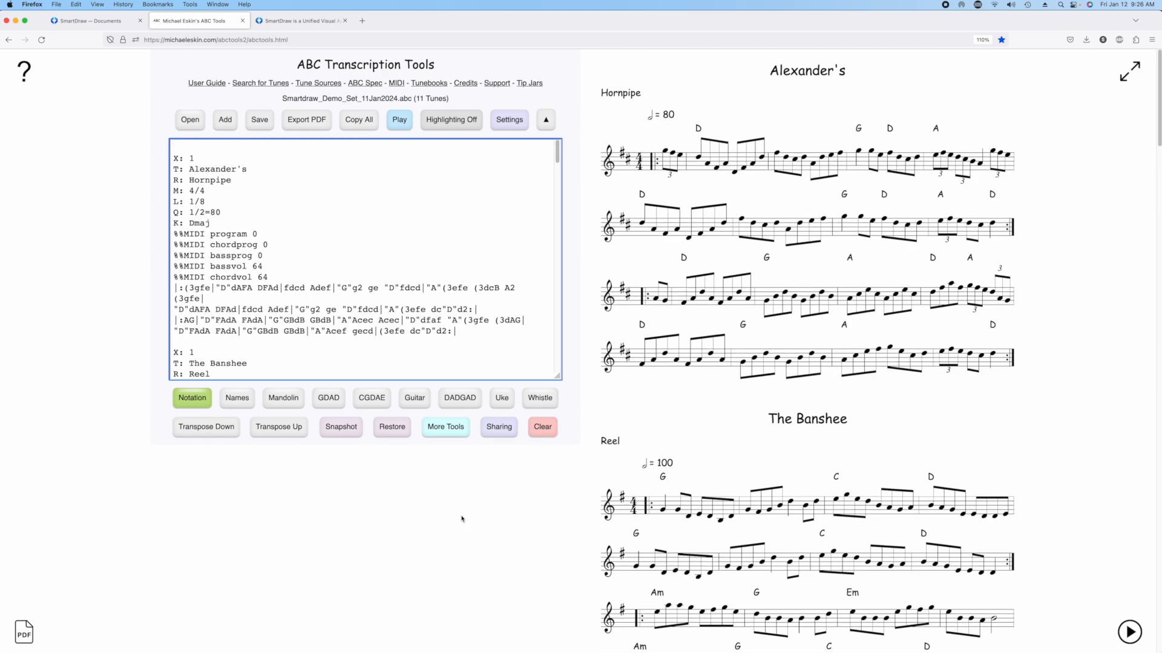
Step: Open the SmartDraw Set List Builder from the export tools for all audio or images
click(446, 426)
click(477, 471)
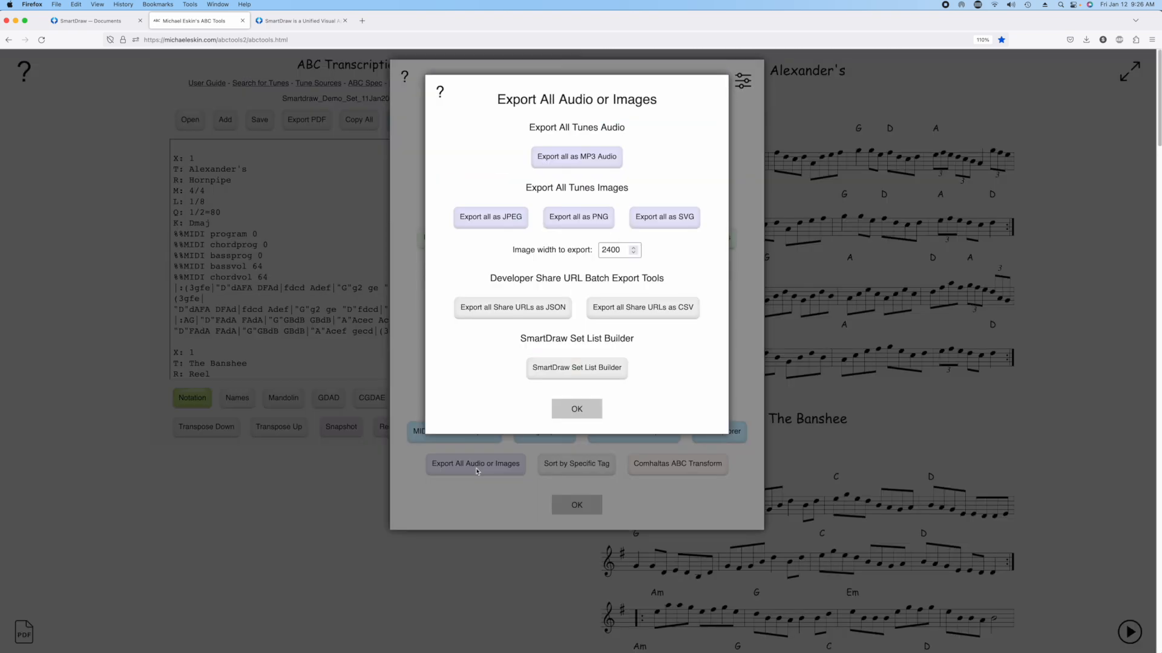
click(596, 369)
scroll(563, 251, down, 1)
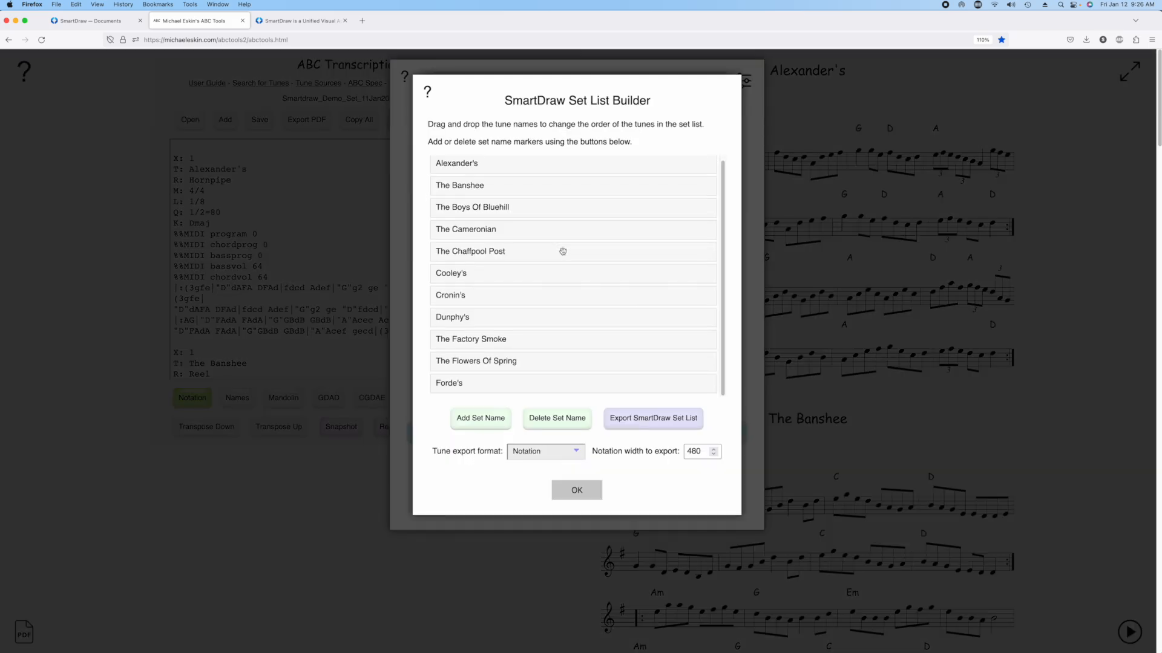
Step: Reorder the tunes so The Boys Of Bluehill sits above The Banshee and Cooley's sits above The Cameronian
drag(519, 212, 514, 170)
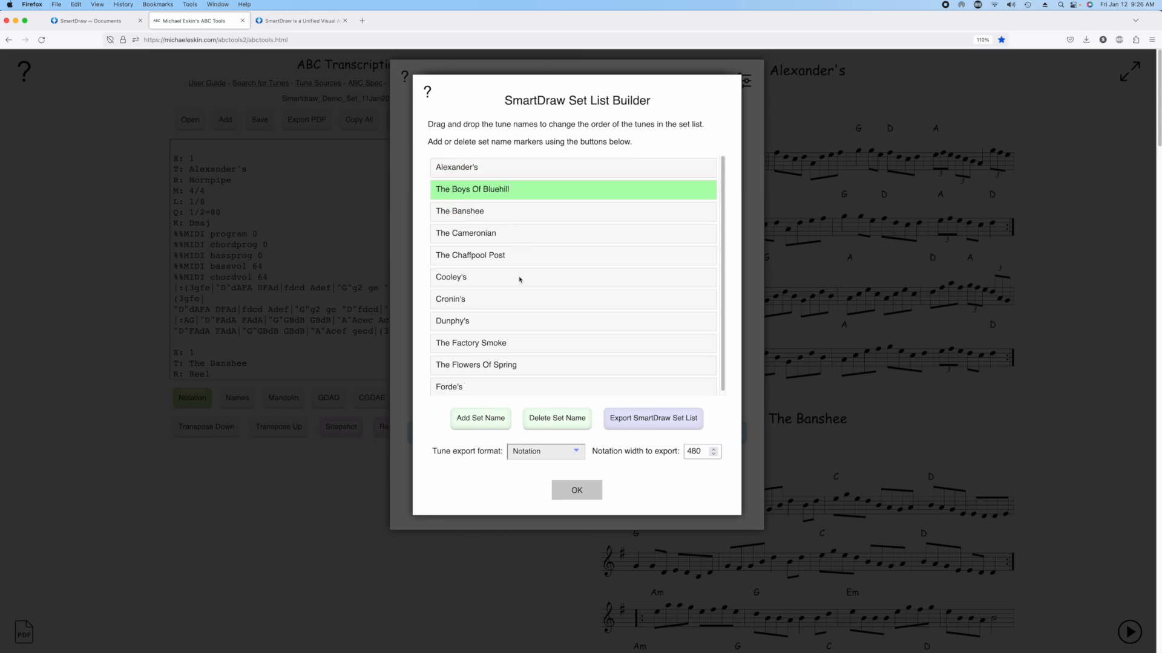
drag(519, 280, 526, 228)
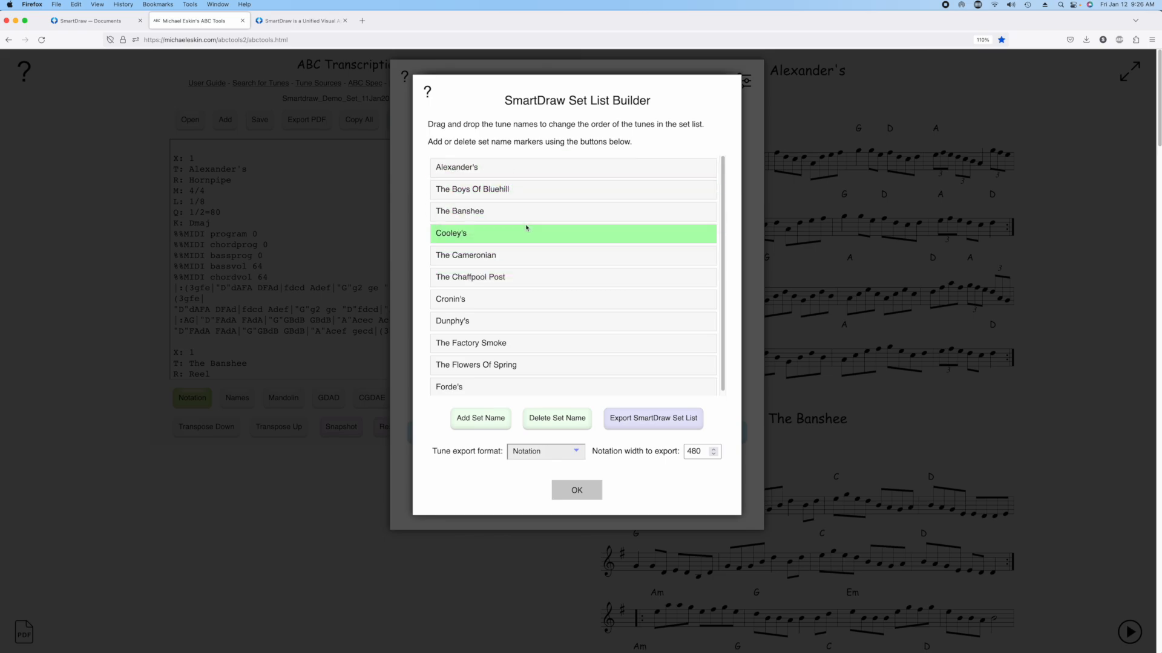
Step: Add the set name "Set #1" above Alexander's and "Set #2" above Cooley's
click(489, 167)
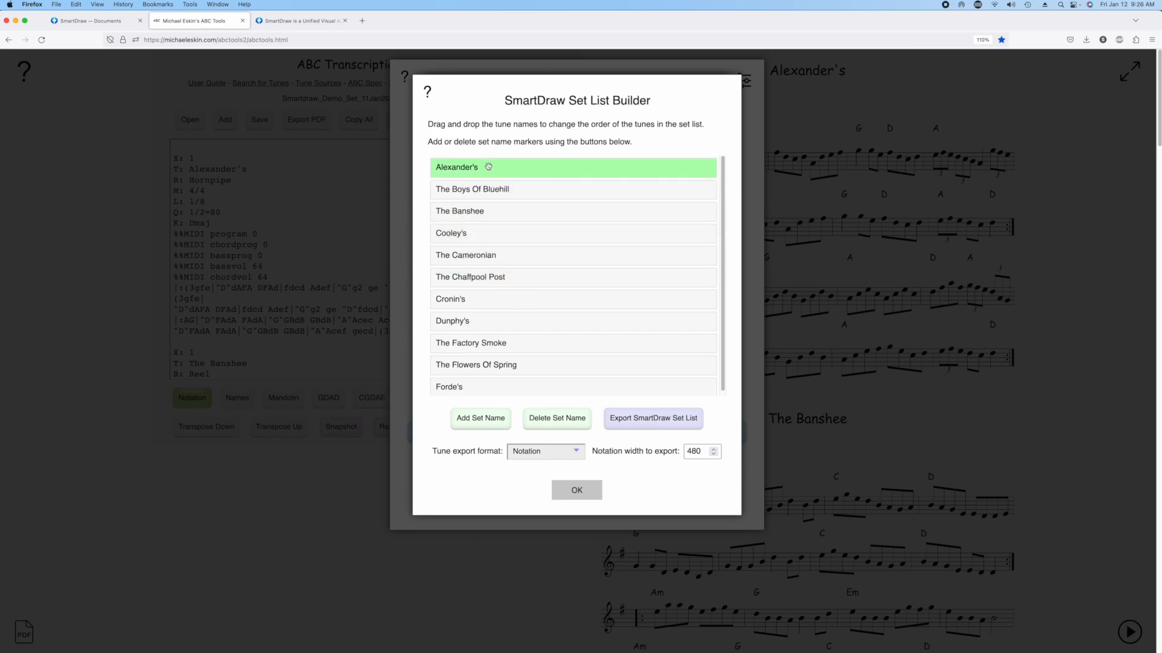
click(485, 423)
text(1)
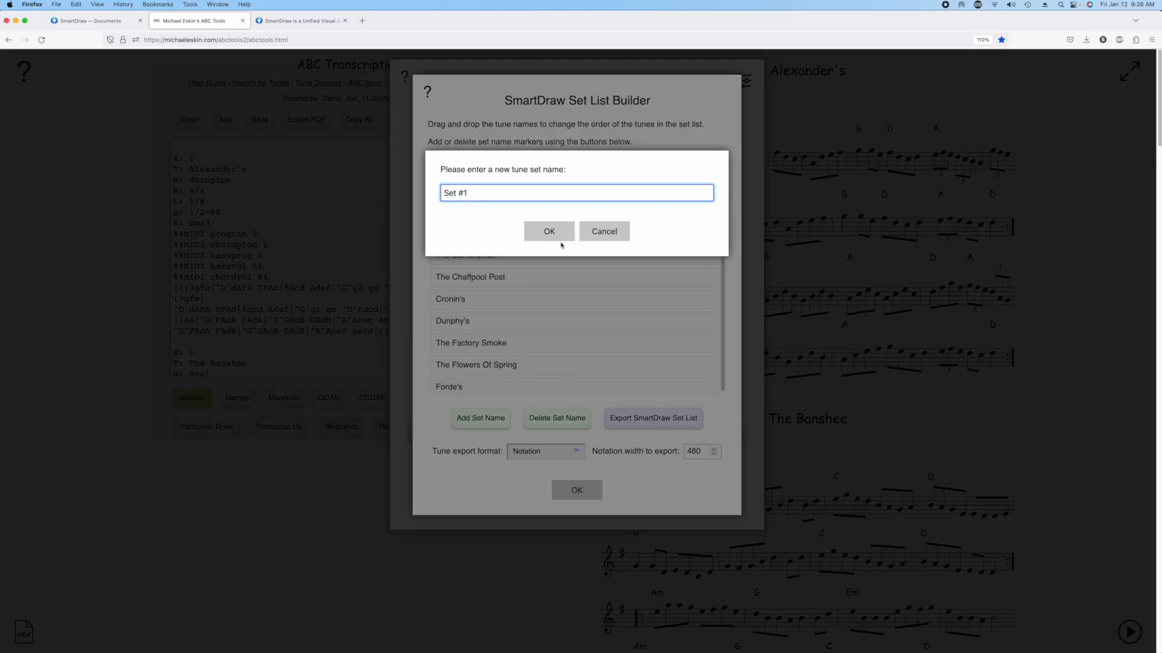
click(557, 233)
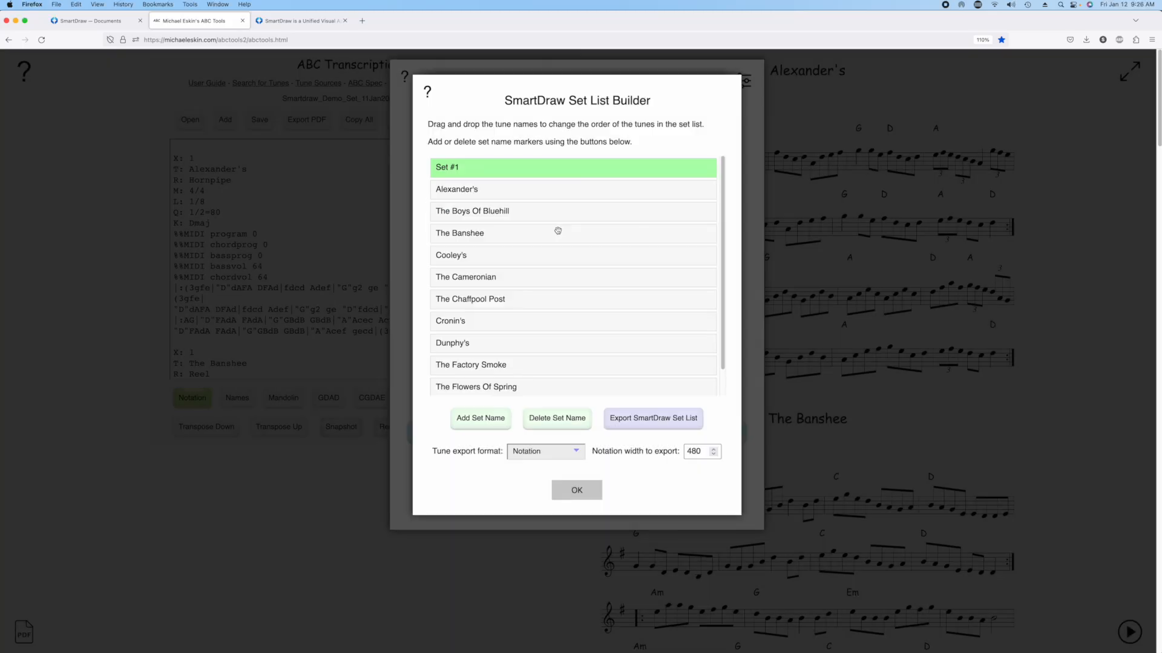
click(463, 255)
click(488, 420)
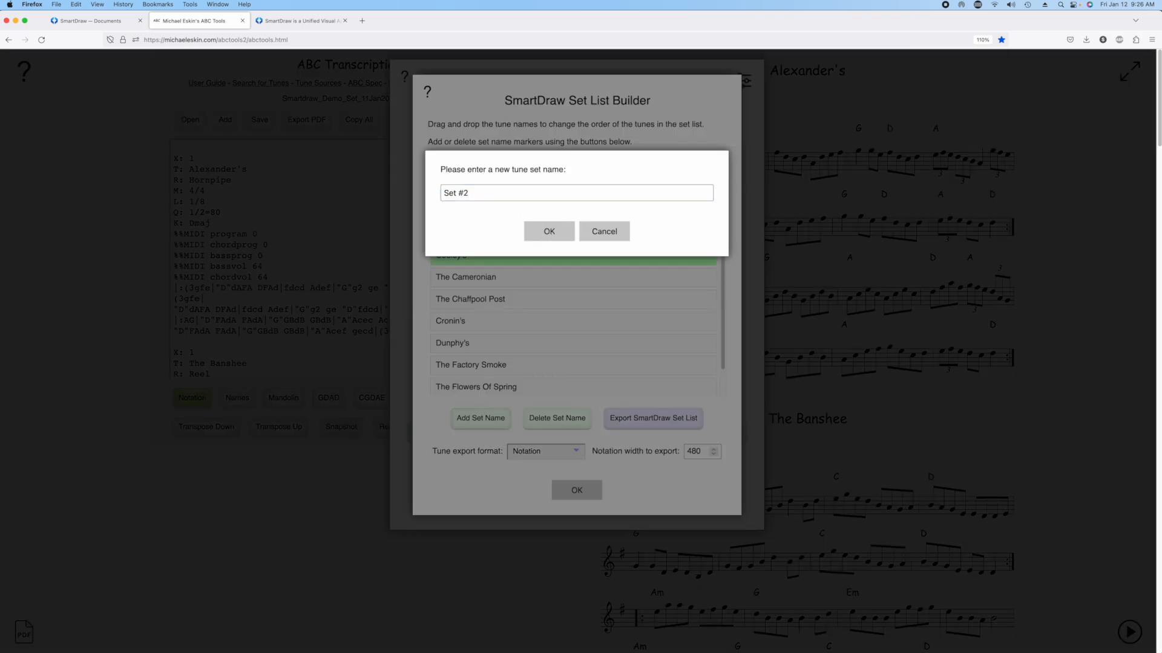
click(550, 234)
Step: Add the set name "Set #3" above Cronin's and "Set #4" above The Flowers Of Spring
click(472, 344)
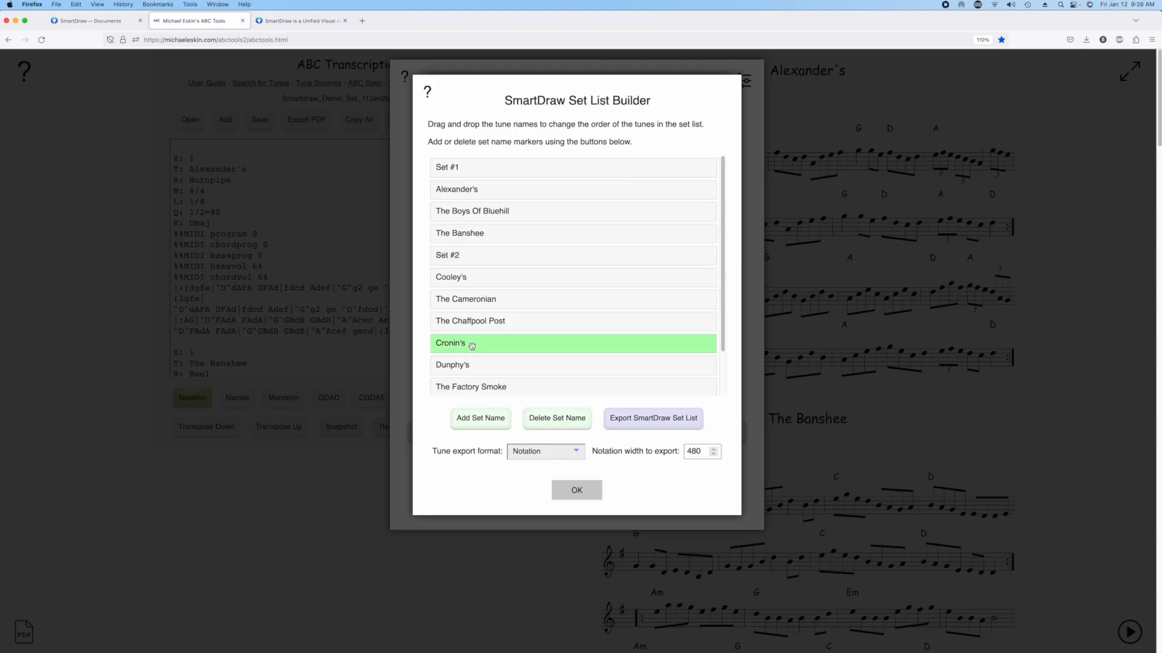
click(482, 418)
text(3)
click(536, 231)
scroll(493, 329, down, 2)
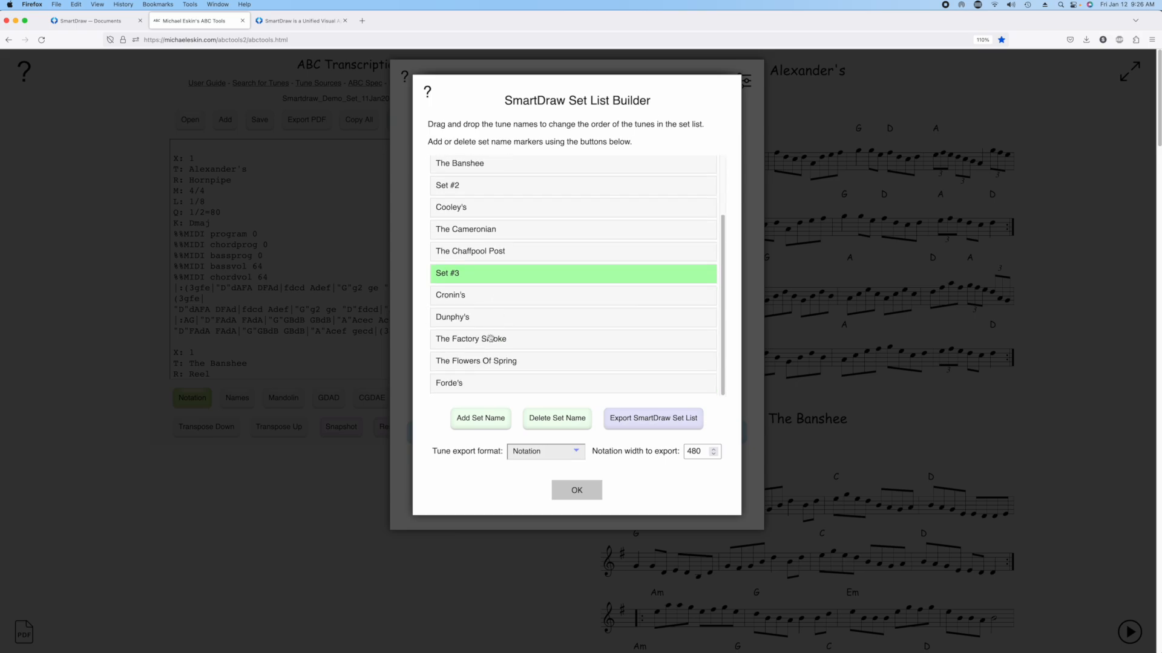
click(473, 362)
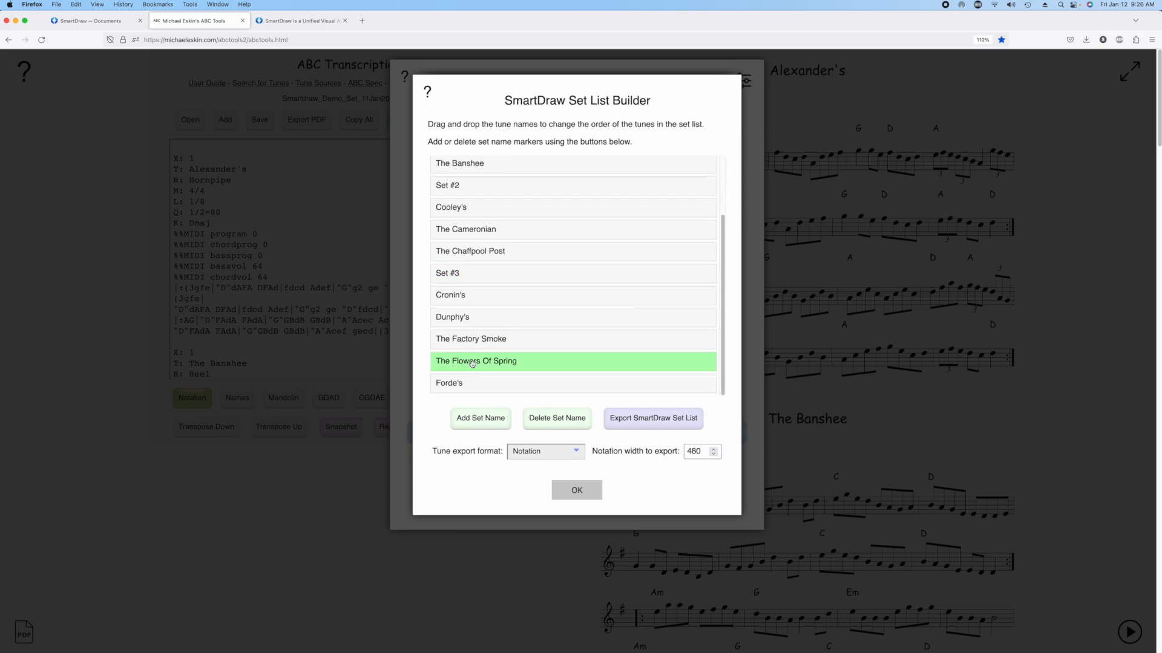
click(474, 423)
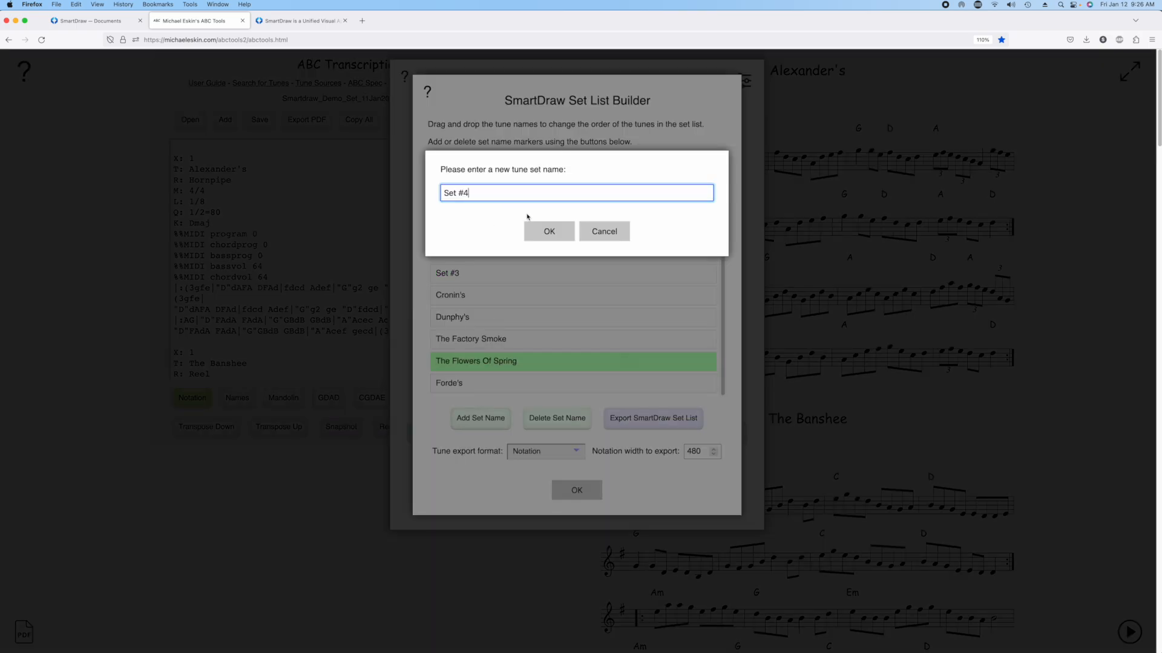
click(547, 232)
Step: Move Dunphy's directly below Cooley's in Set #2 and The Cameronian below The Factory Smoke in Set #3
drag(471, 319, 482, 344)
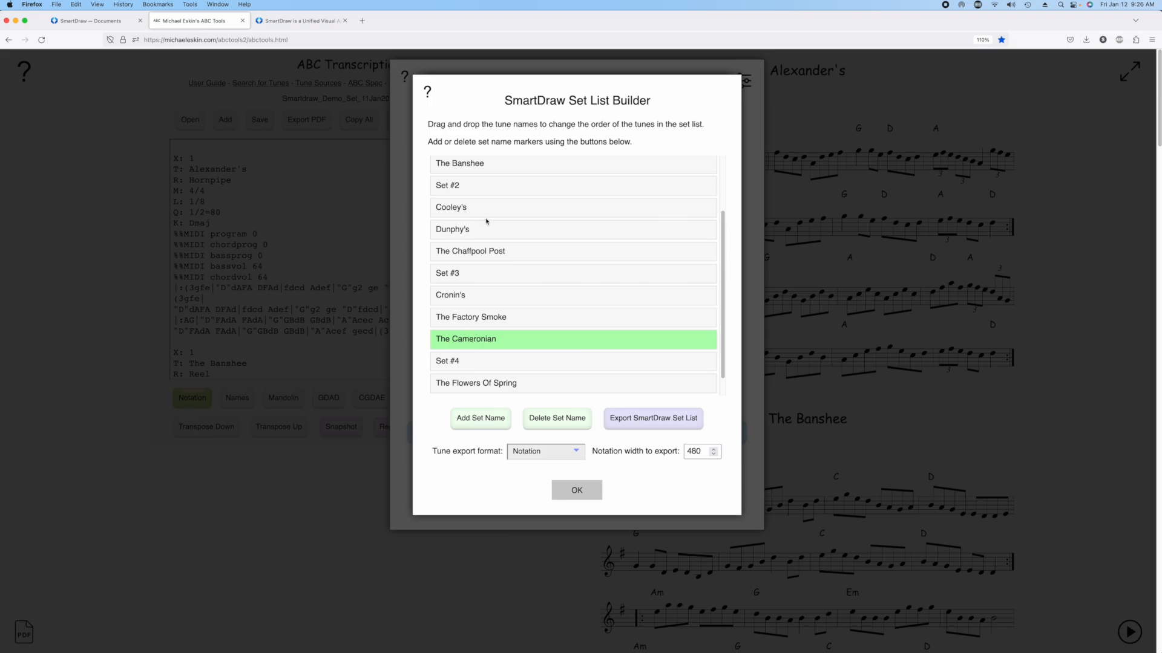
scroll(482, 218, up, 3)
click(482, 166)
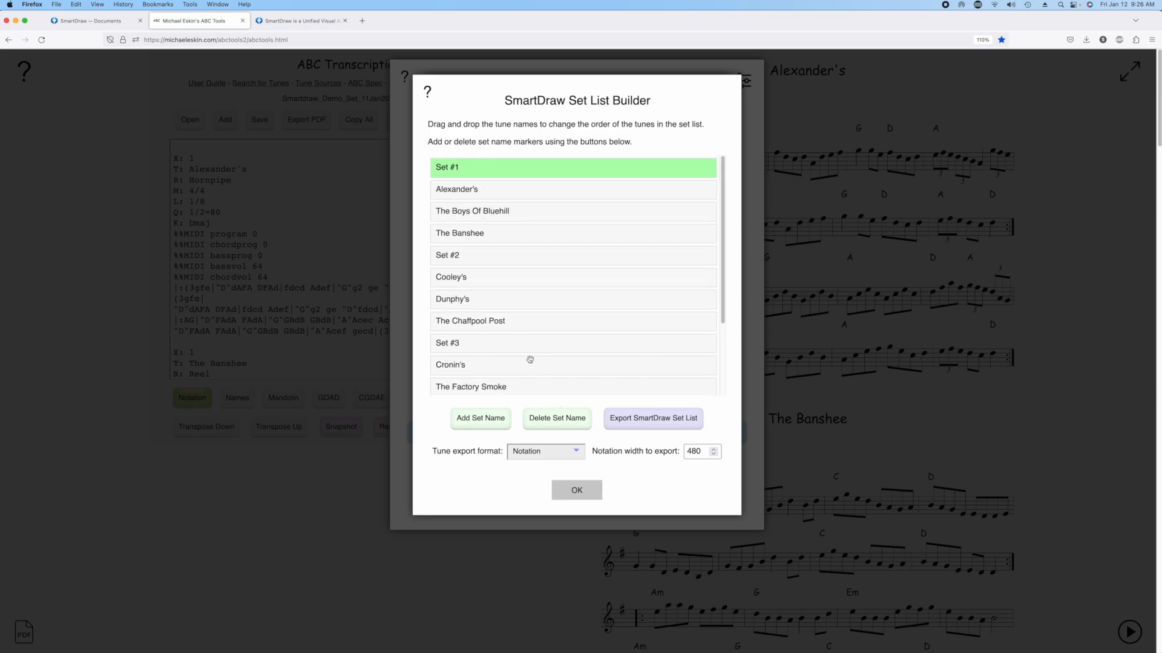
Step: Keep Notation as the tune export format and set the notation width to export to 320
click(576, 453)
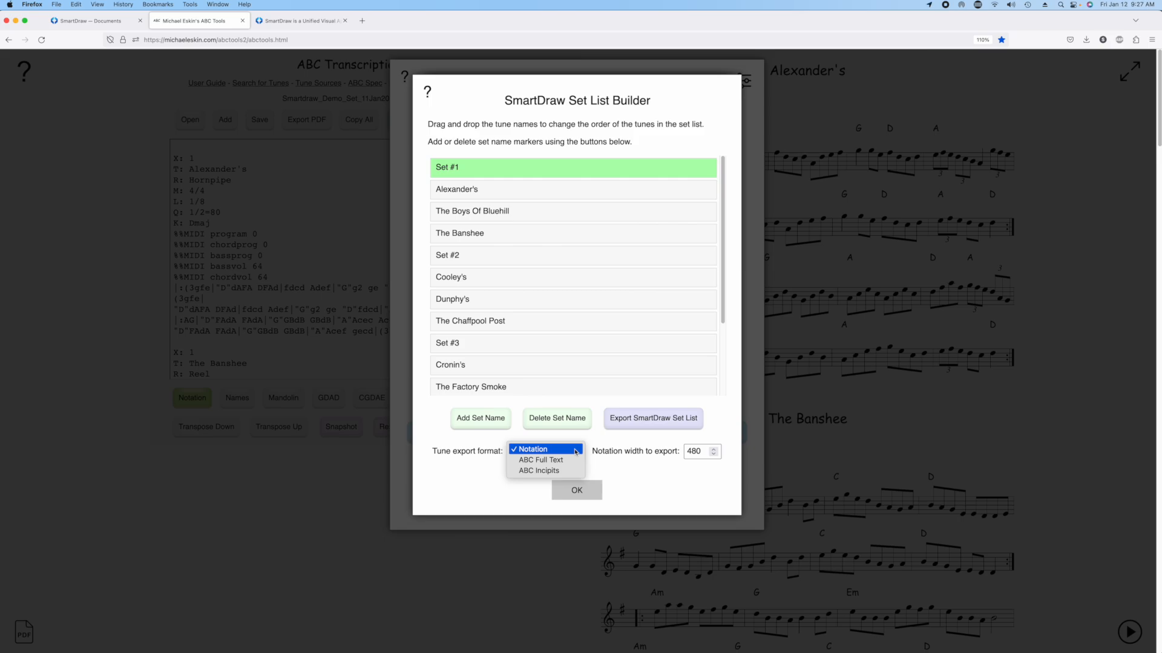
click(687, 477)
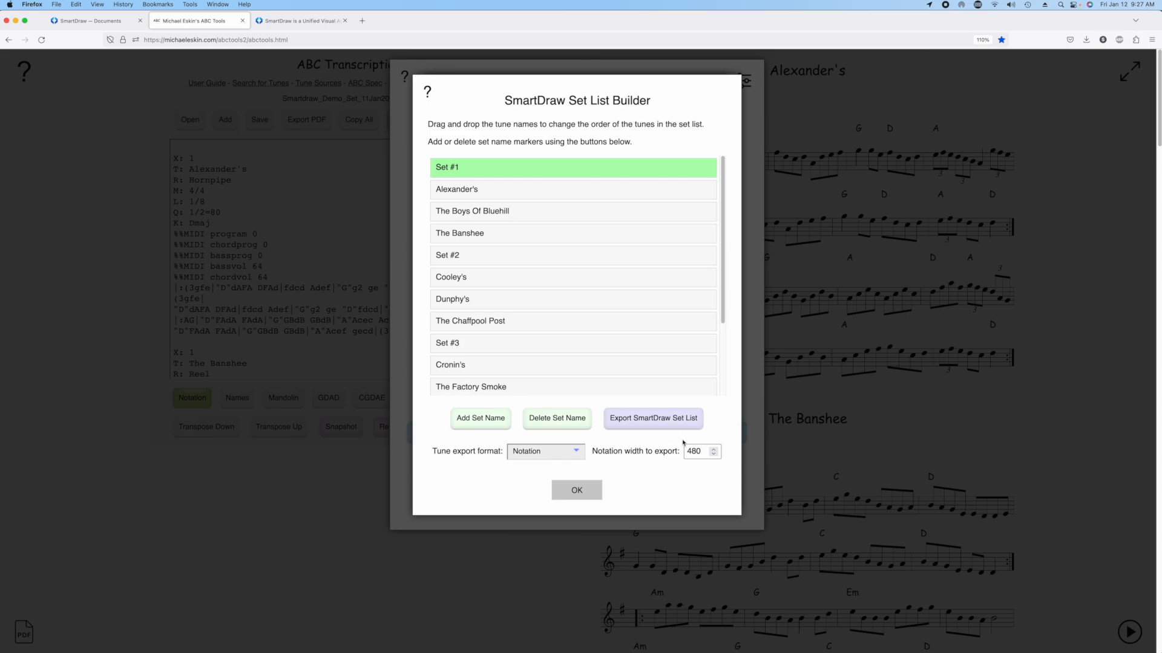
double_click(706, 452)
text(320)
click(662, 468)
Step: Export the set list in Notation format as SmartDraw_Set_List_Notation, naming the set list "My SmartDraw Demo"
click(640, 422)
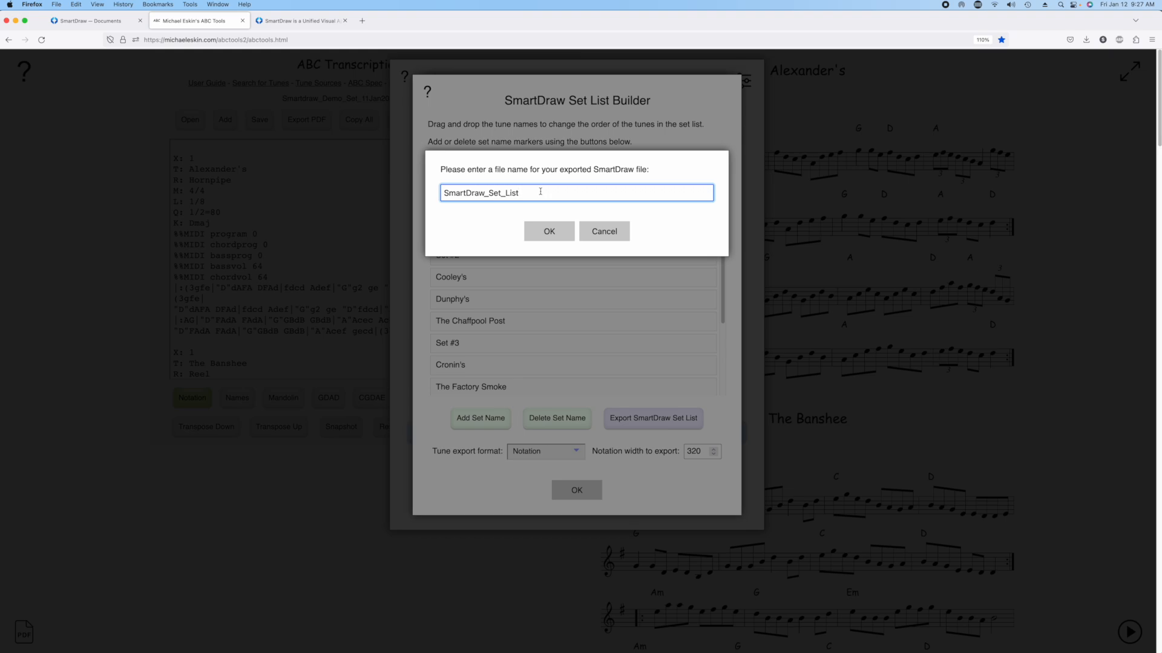
text(_Notation)
click(545, 231)
drag(512, 196, 398, 192)
text(My Sm)
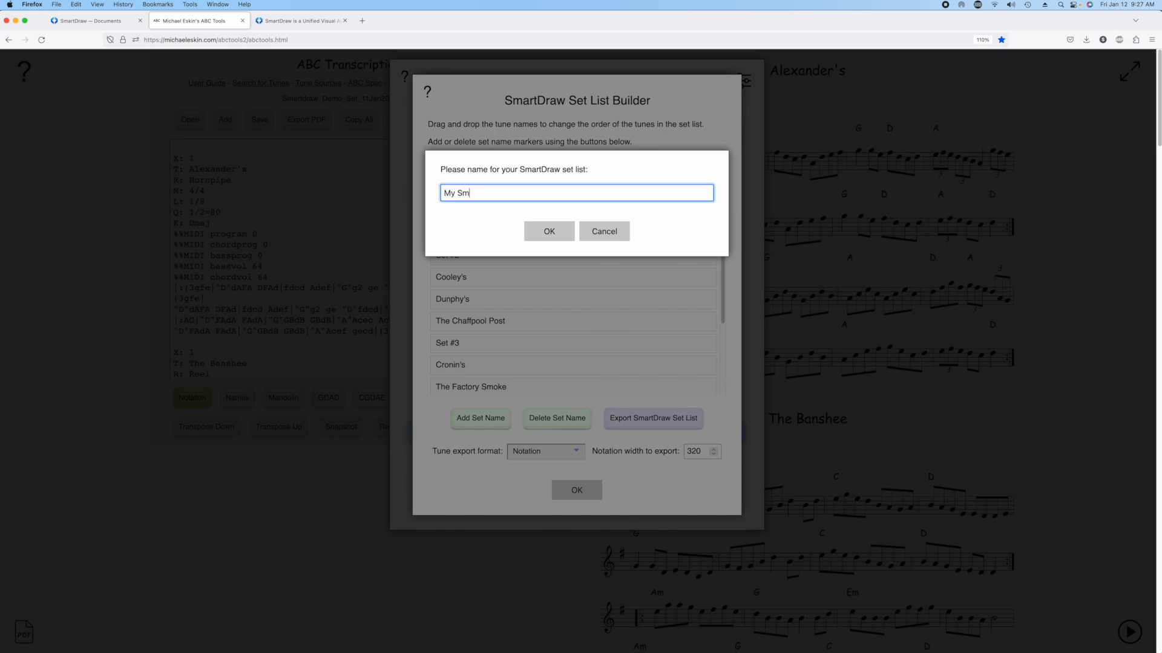
text(artDraw Demo)
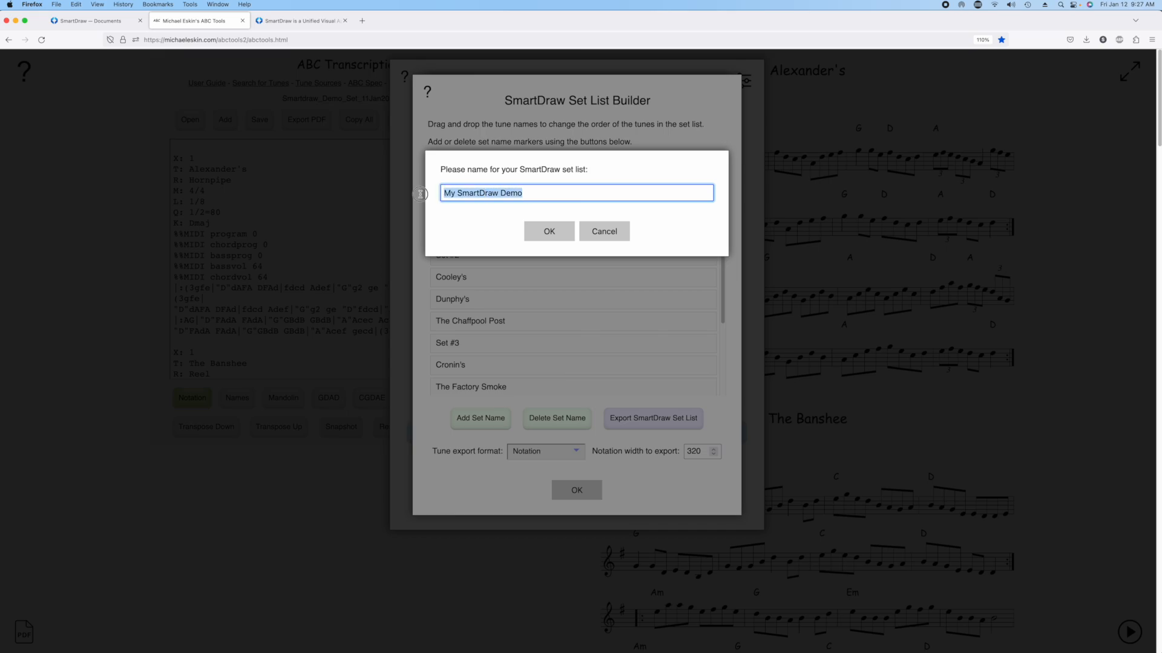
click(548, 232)
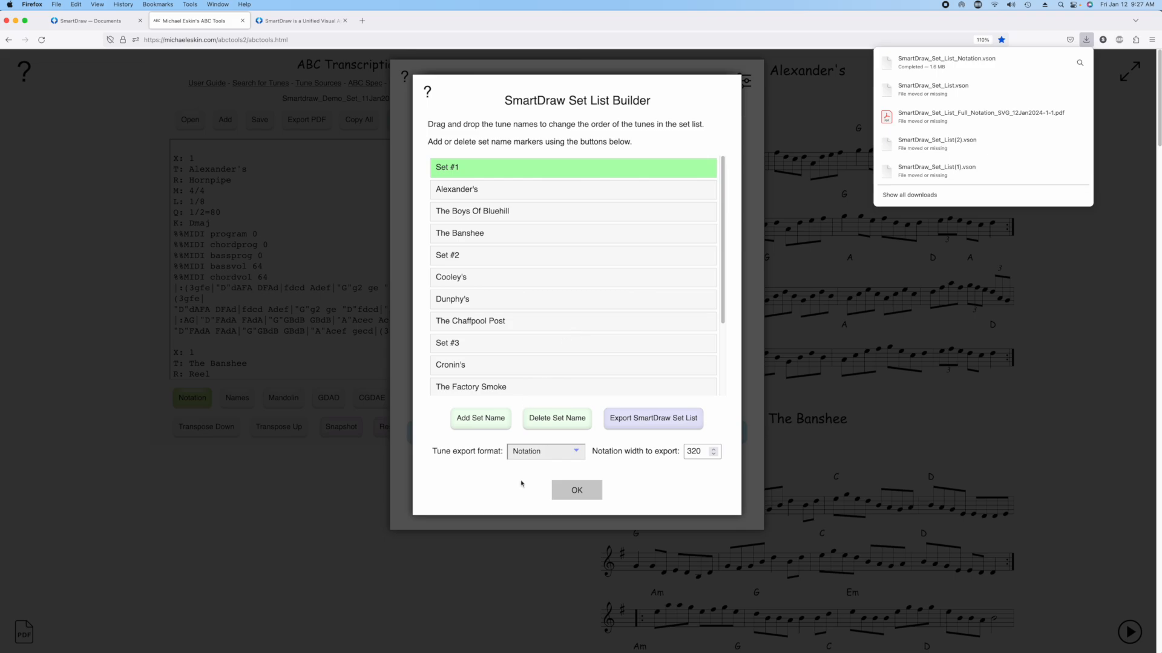
Step: Export the set list in ABC Full Text format as SmartDraw_Set_List_Full_Text, naming the set list "My SmartDraw Demo"
click(553, 452)
click(562, 456)
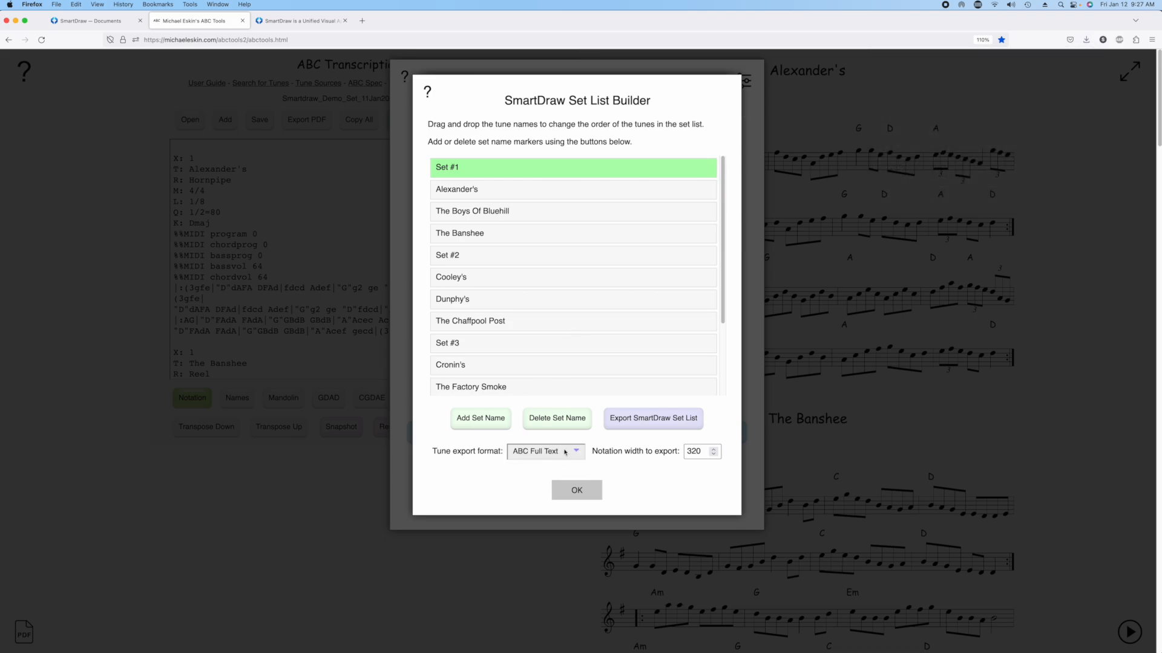
click(629, 417)
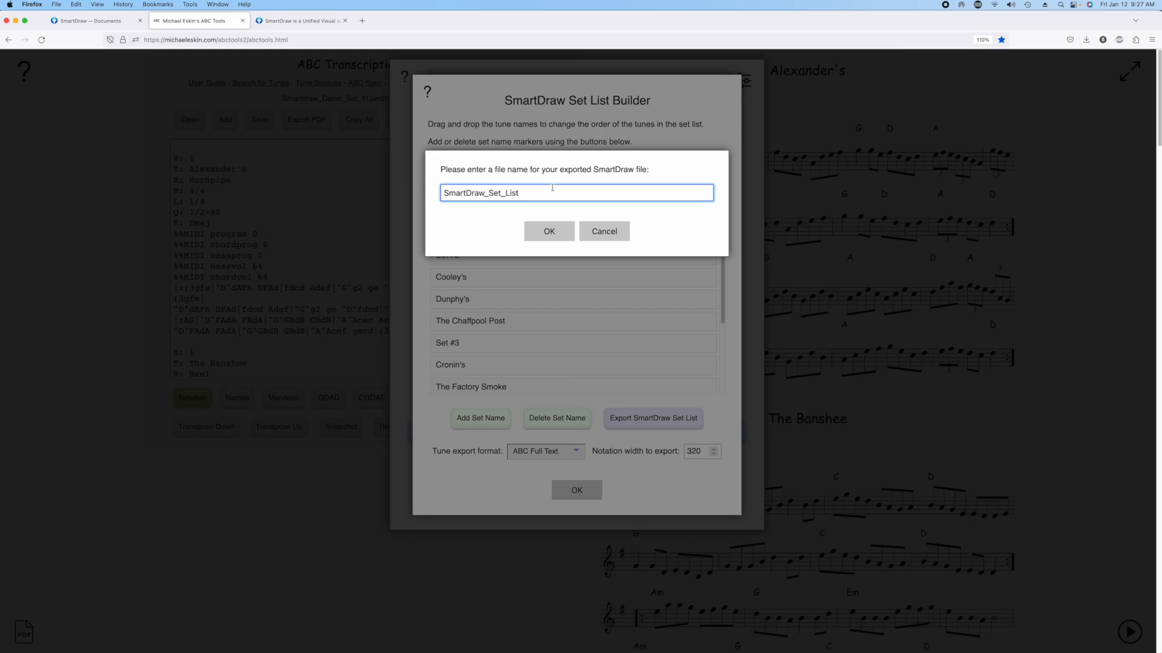
text(_Full_Text)
click(557, 232)
drag(528, 193, 433, 192)
text(My SmartDraw Demo)
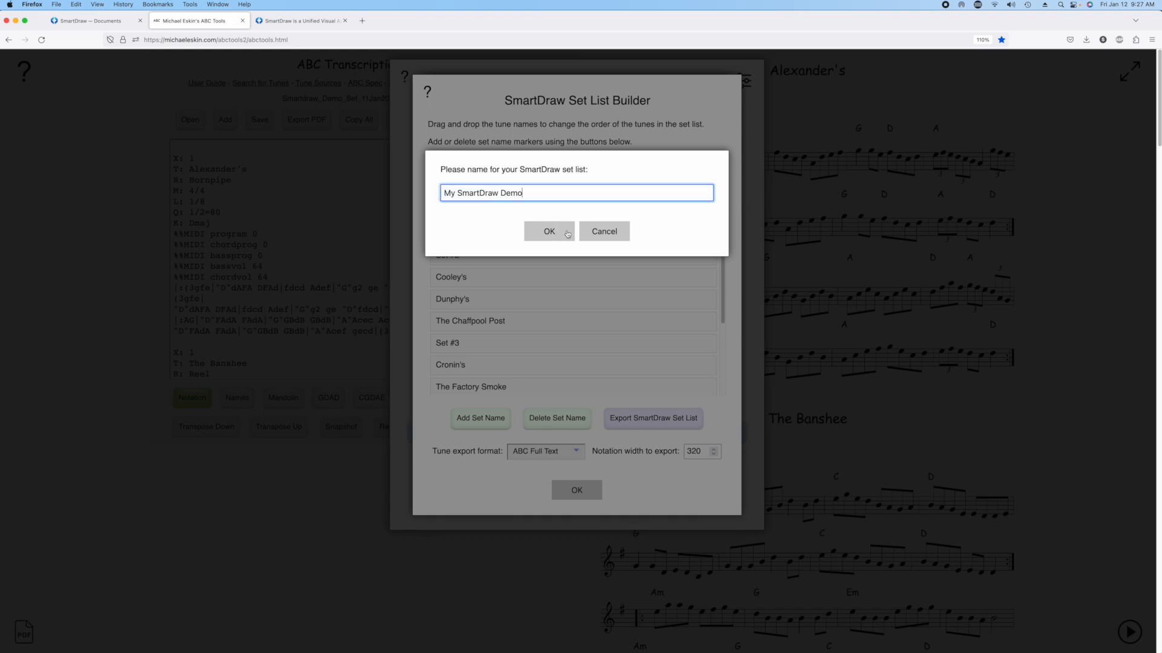
click(568, 233)
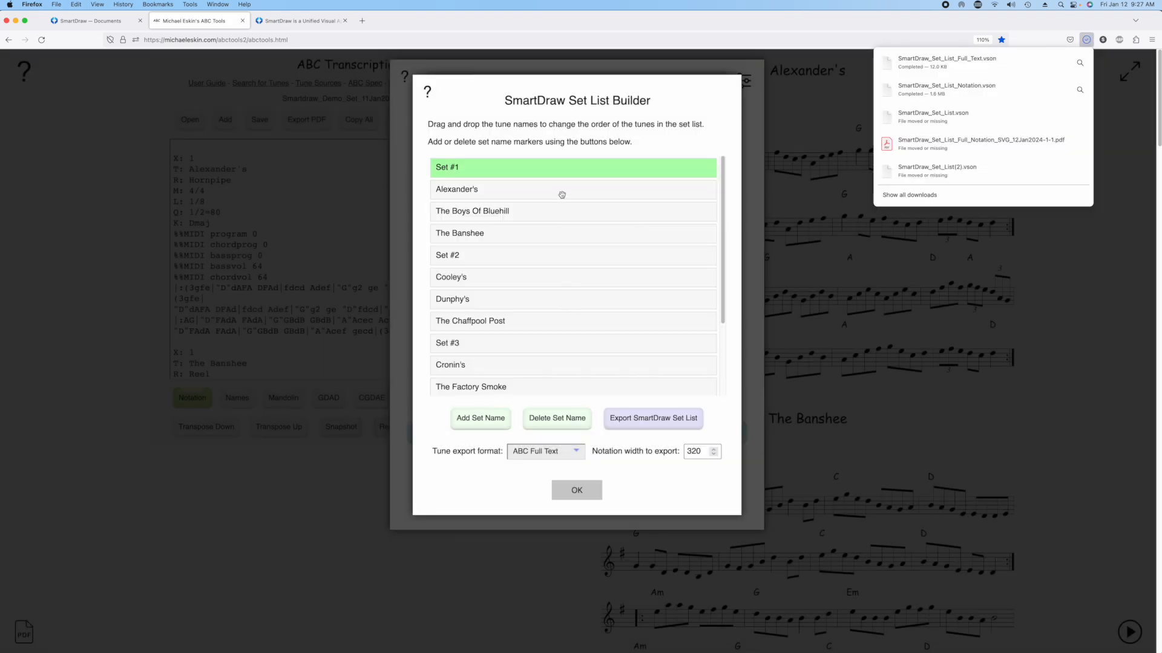
Step: Export the set list in ABC Incipits format as SmartDraw_Set_List_Incipits, naming the set list "My SmartDraw Demo"
click(566, 451)
click(575, 467)
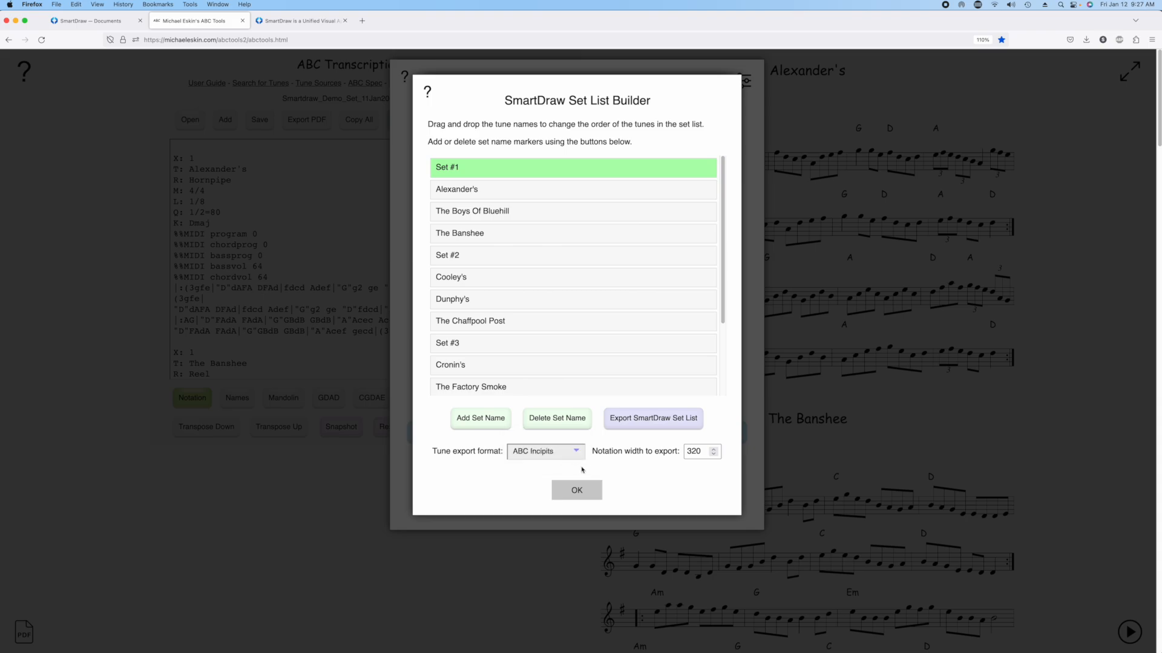
click(629, 418)
text(_Incipits)
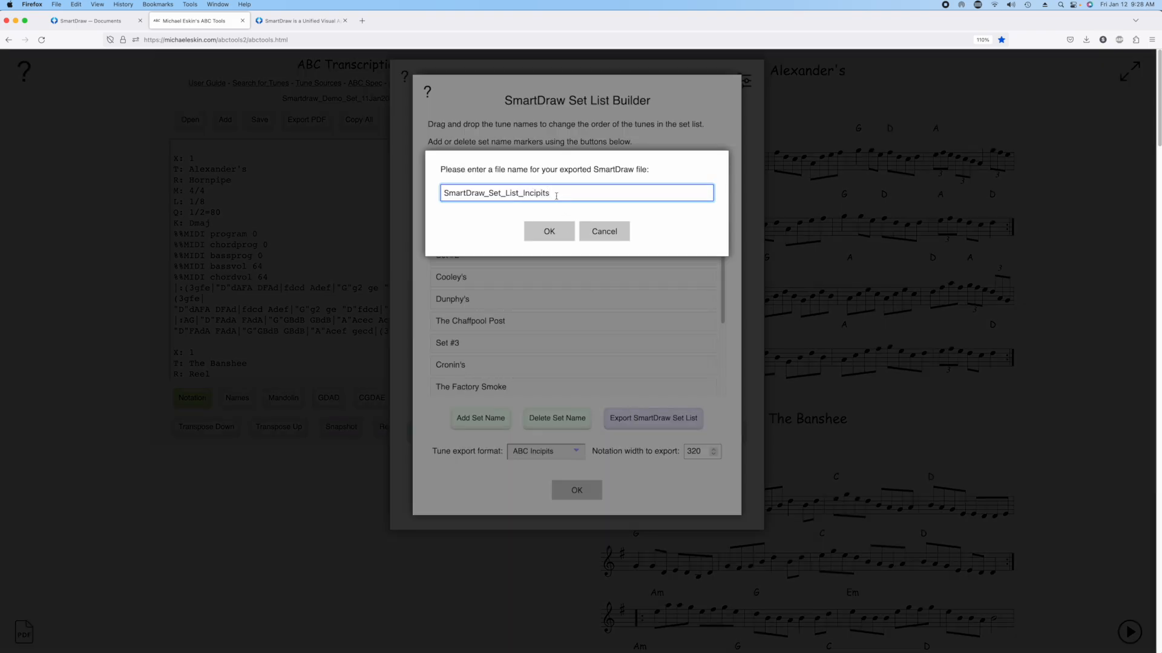
click(551, 236)
key(super+a)
text(My SmartDraw Demo)
click(553, 233)
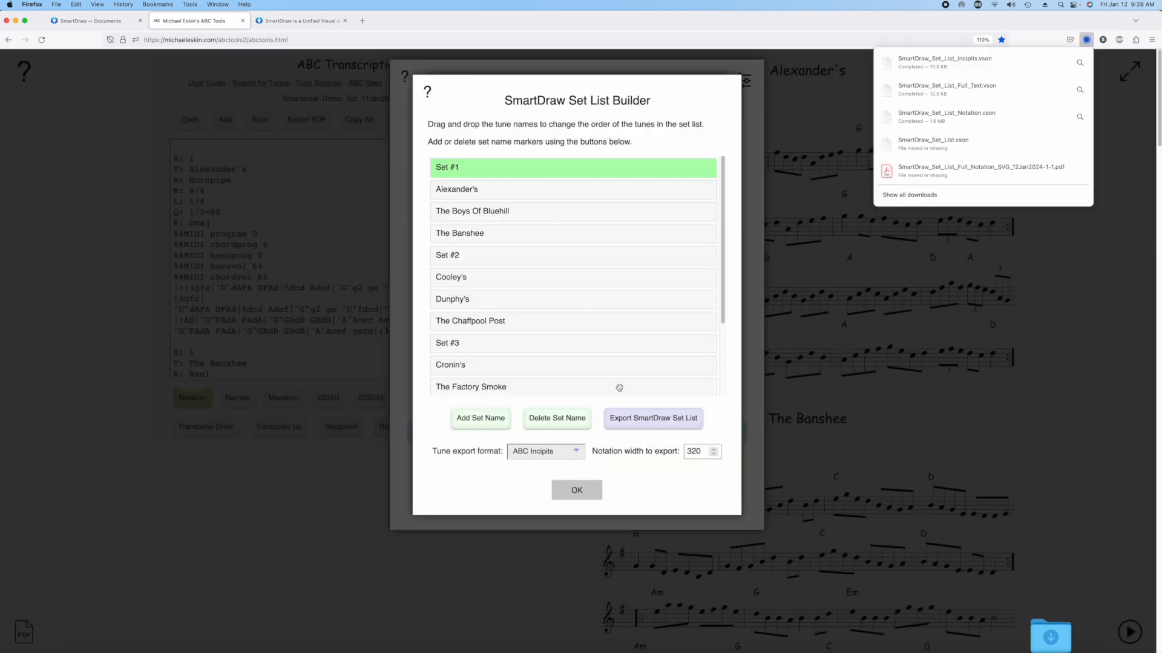
Step: Close the Set List Builder and the remaining tool dialogs, and switch to the SmartDraw documents page
click(577, 491)
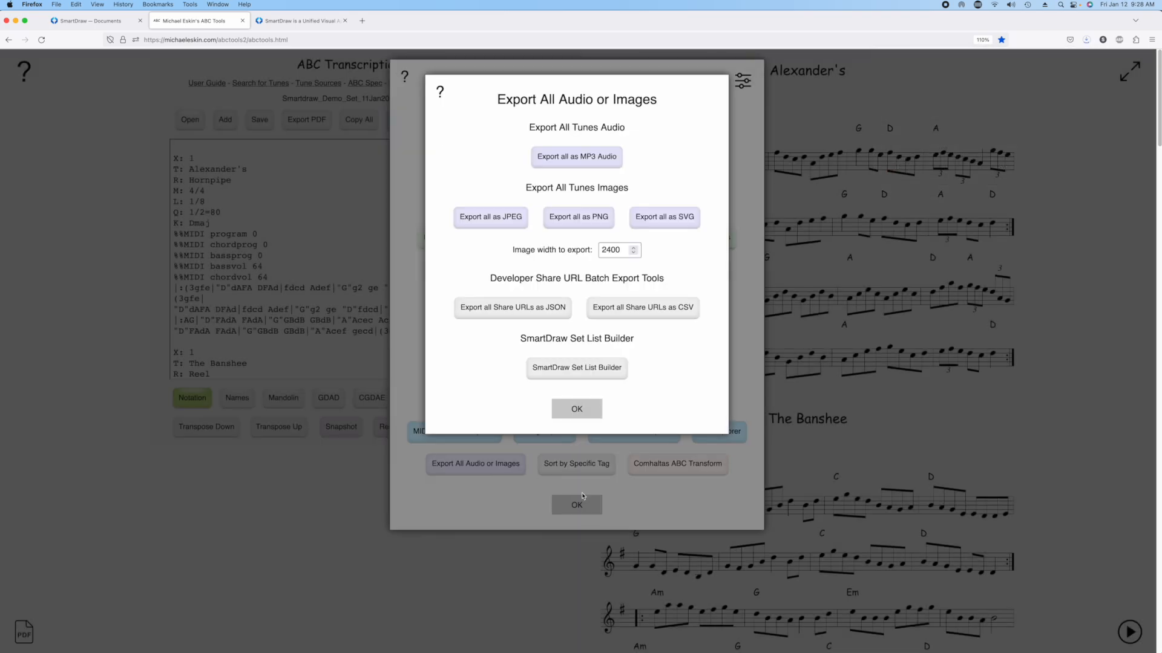
click(576, 409)
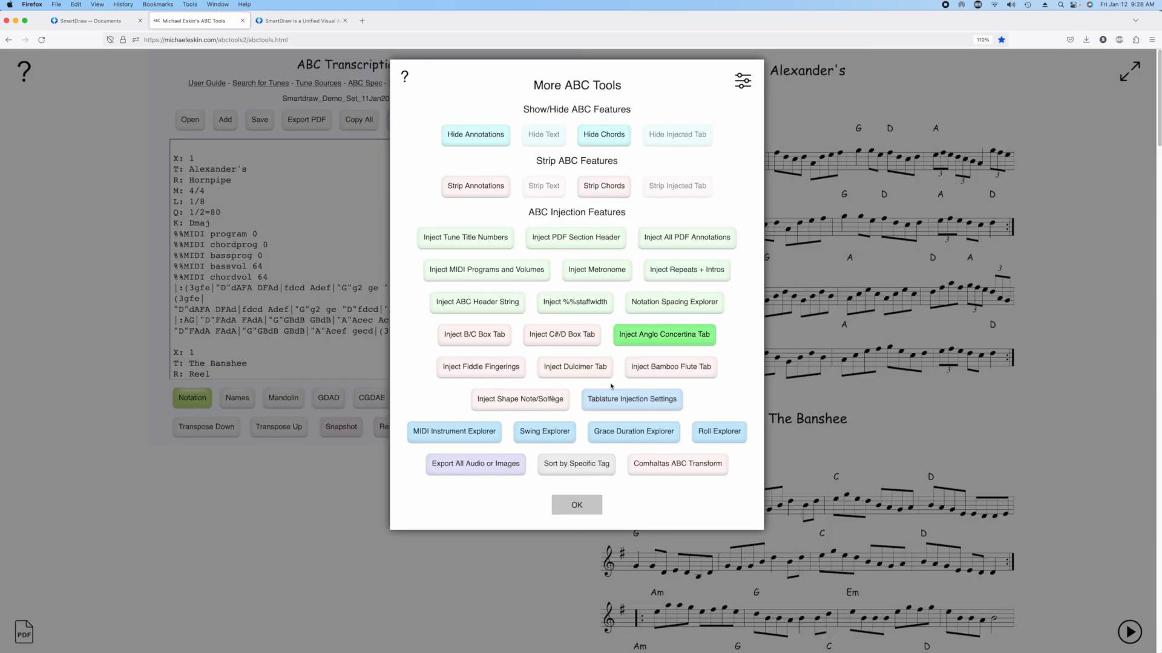
click(579, 504)
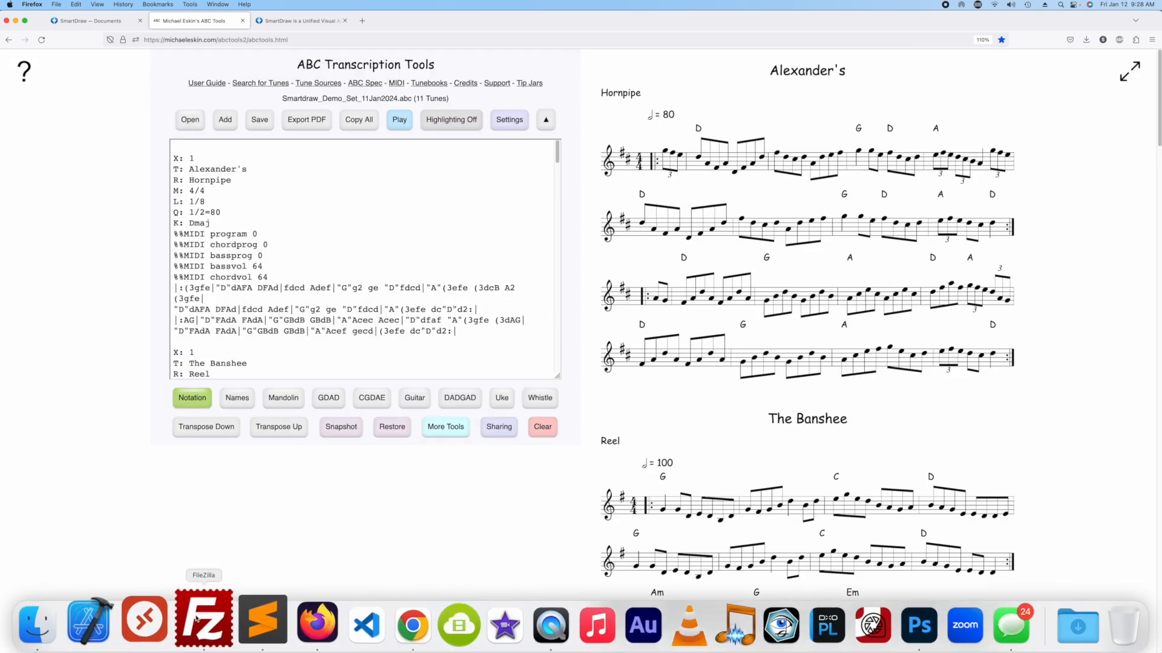
click(100, 22)
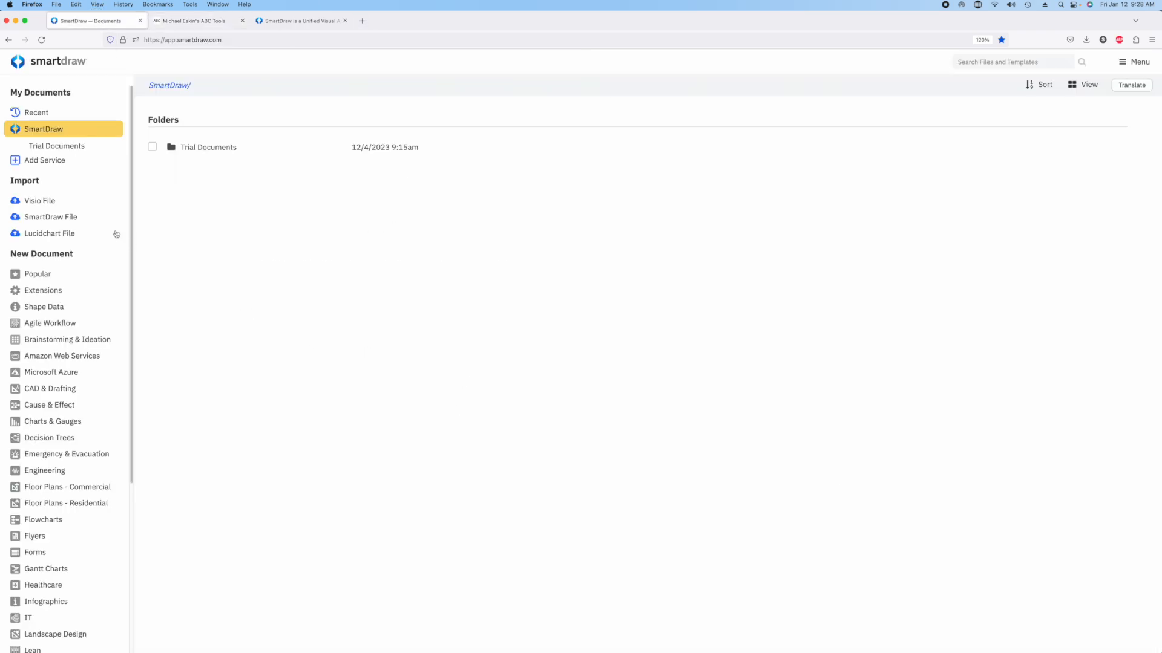
Step: Import the SmartDraw_Set_List_Incipits, SmartDraw_Set_List_Full_Text and SmartDraw_Set_List_Notation files from Downloads into the SmartDraw folder
click(54, 217)
click(446, 334)
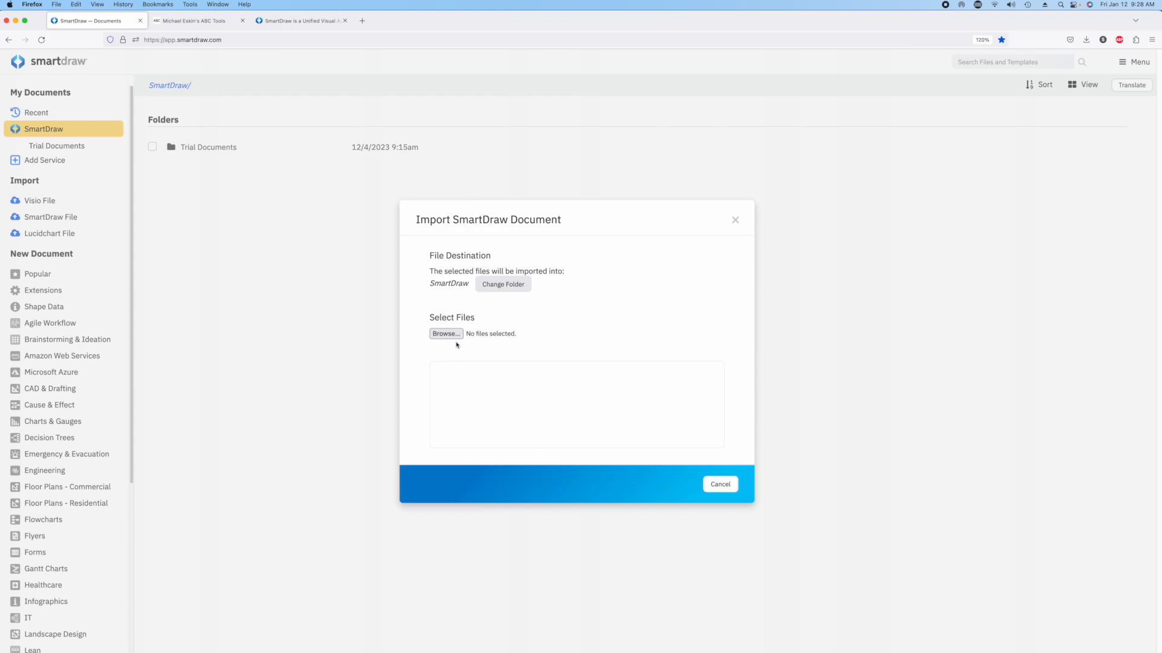
click(464, 125)
shift+click(466, 143)
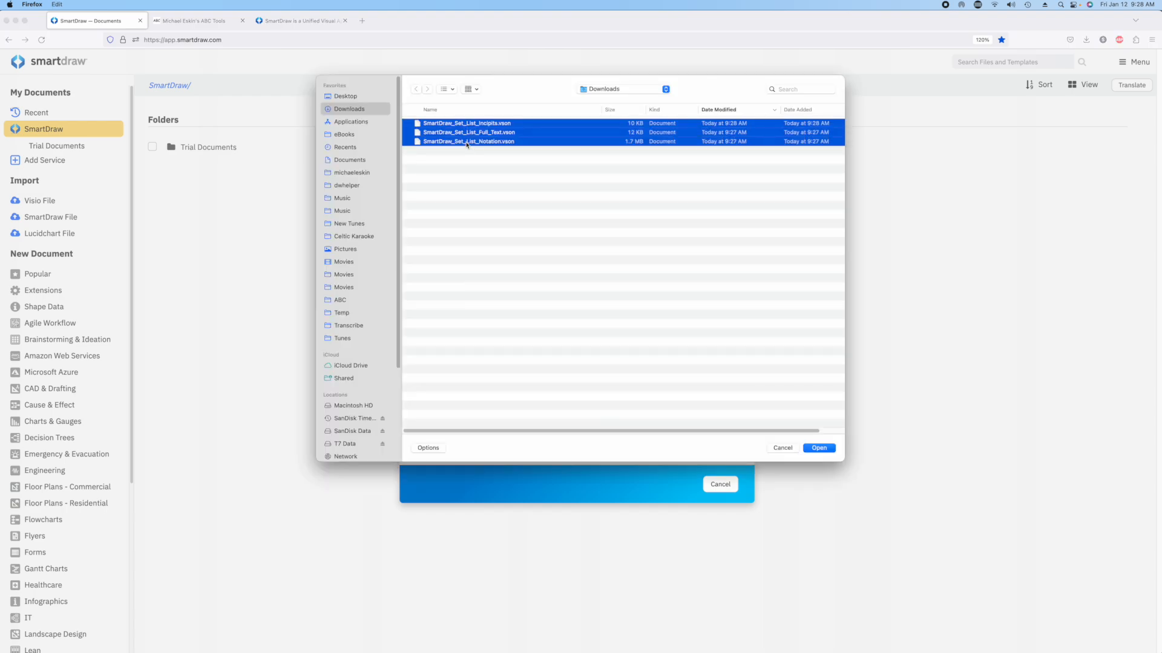
click(818, 447)
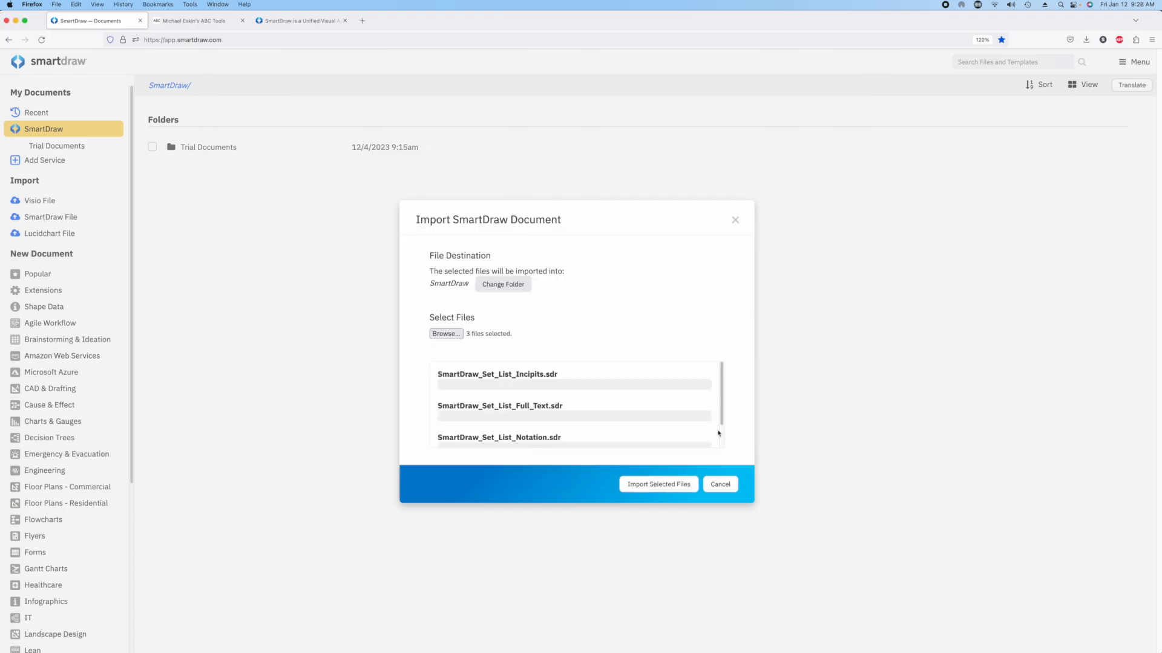
click(662, 485)
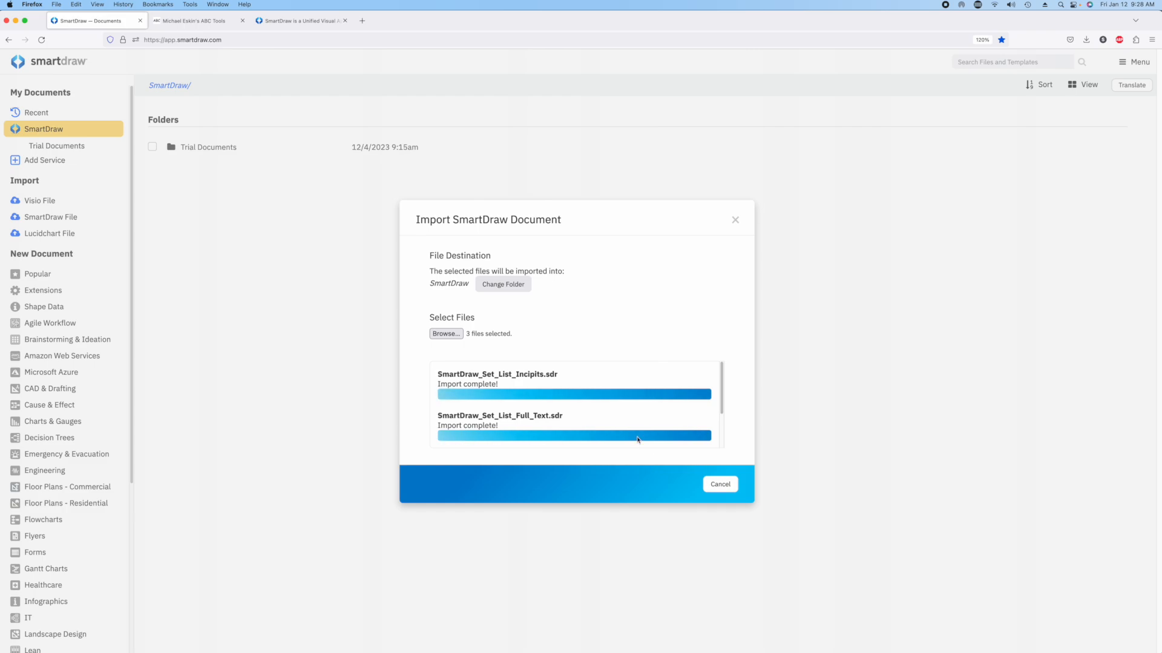
scroll(605, 393, down, 2)
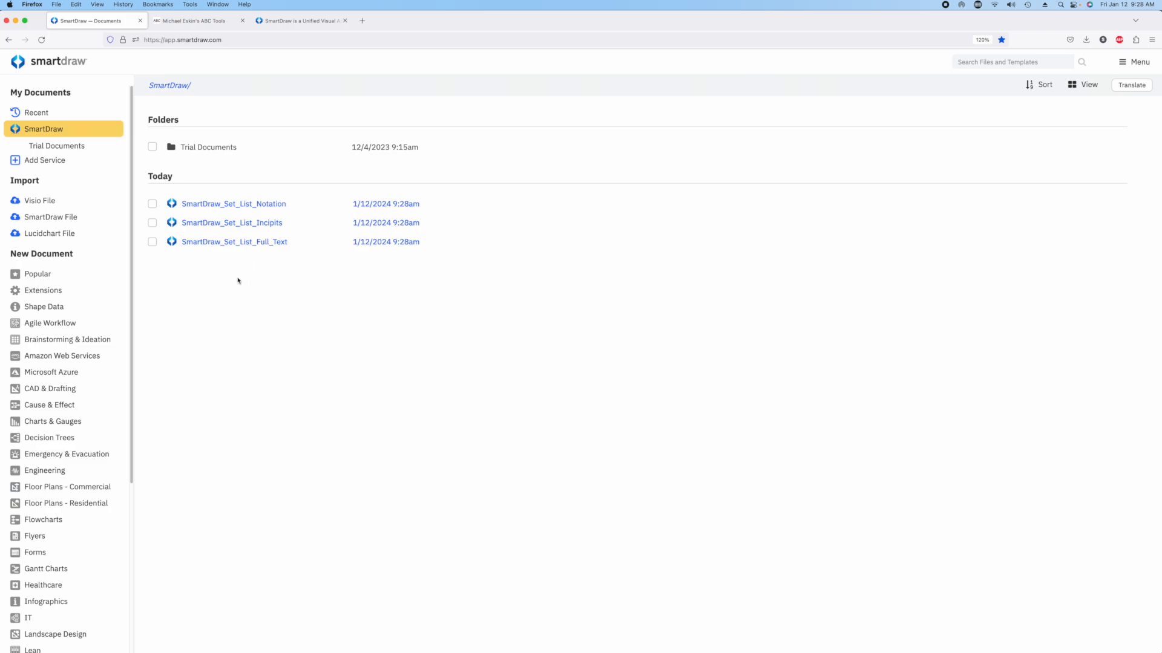
Step: Open the imported SmartDraw_Set_List_Notation document and look through its set list diagram
click(207, 203)
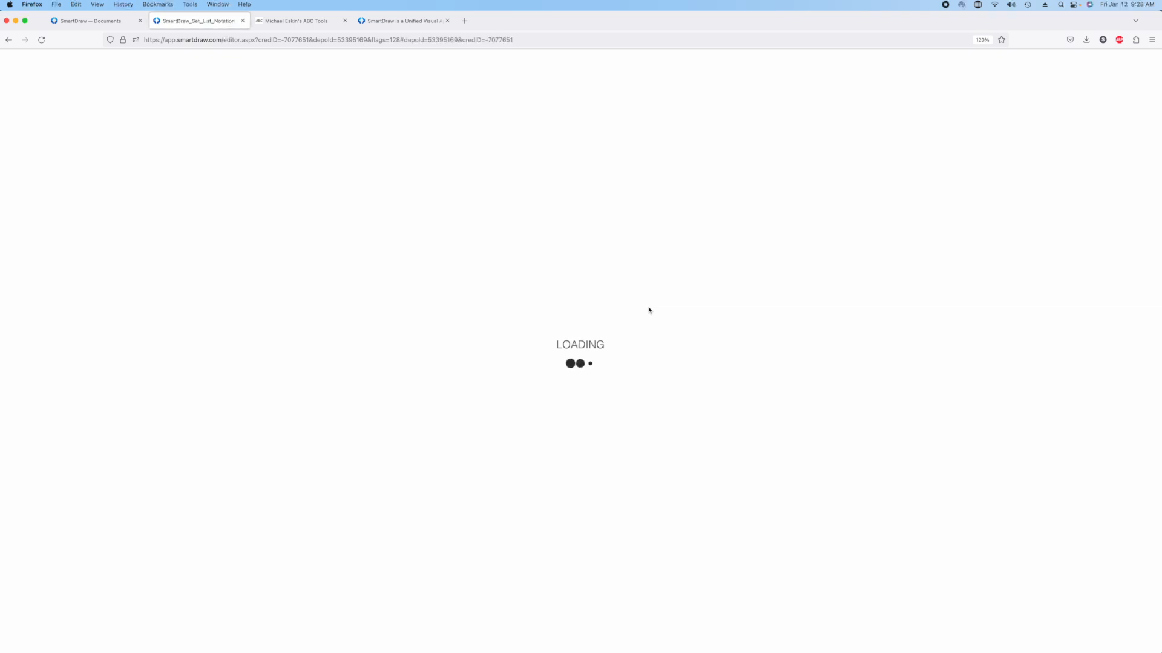
scroll(558, 376, down, 5)
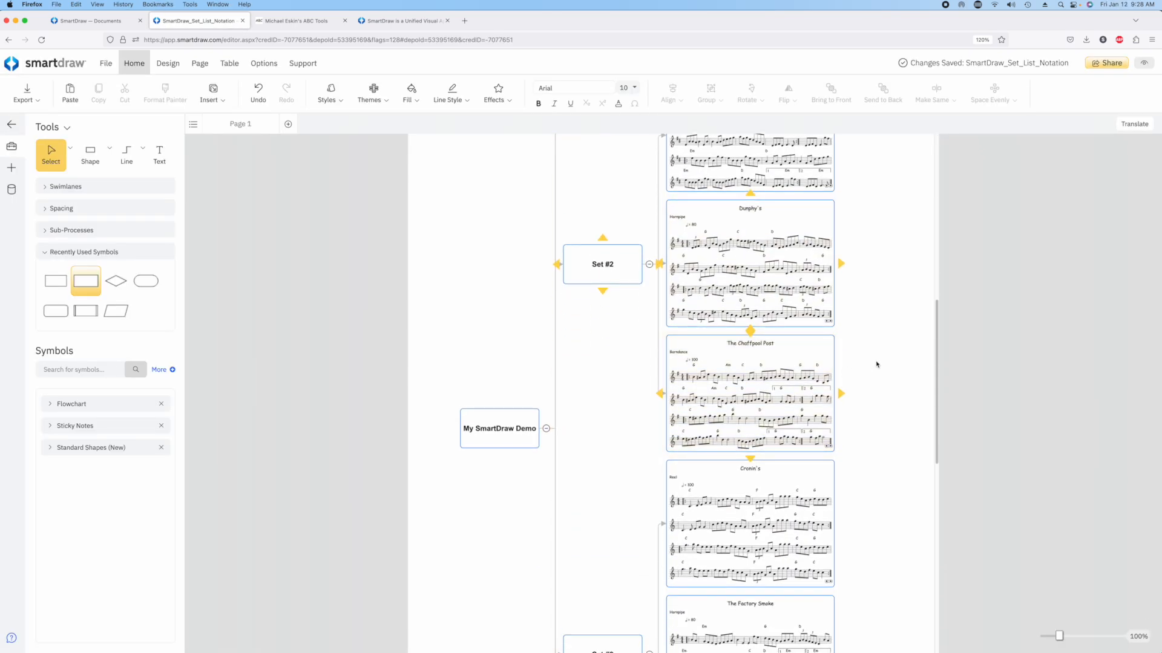
scroll(877, 365, up, 10)
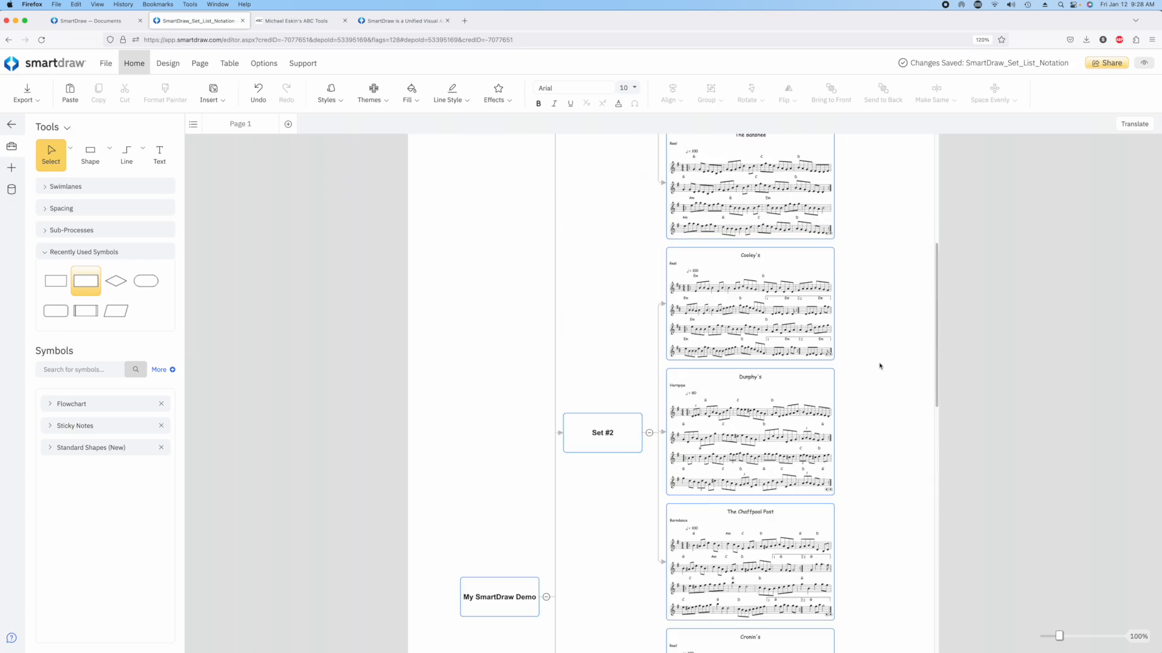
scroll(880, 366, up, 2)
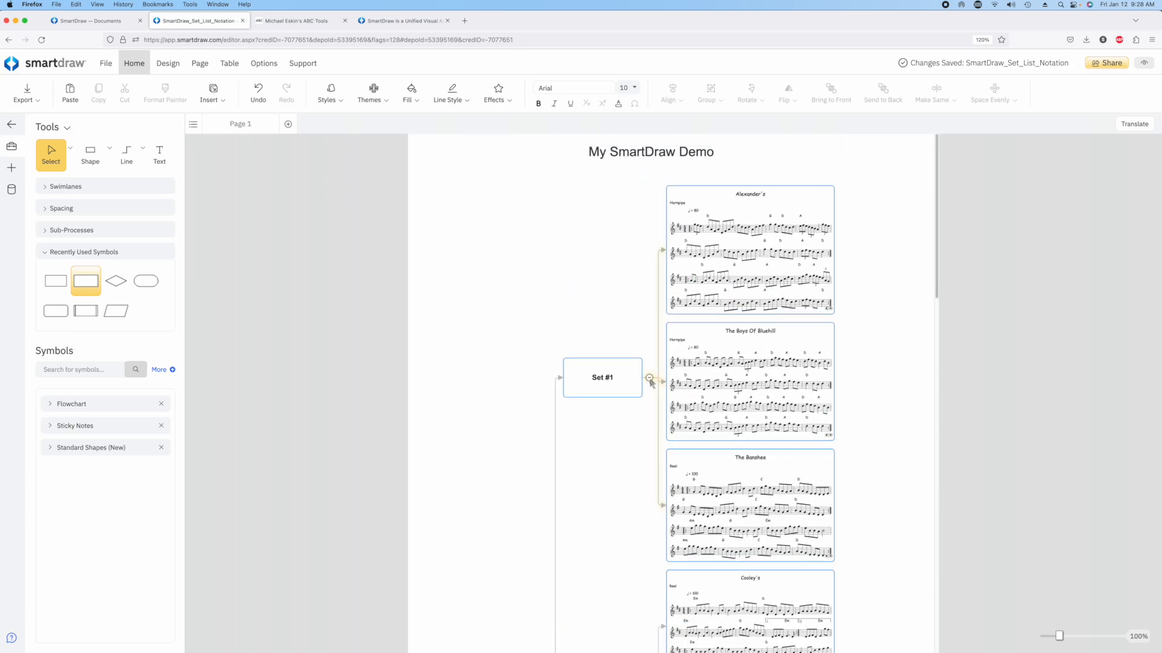
Step: Collapse the tune branches of Set #1, Set #2, Set #3 and Set #4 in the notation diagram
click(649, 385)
scroll(634, 424, down, 4)
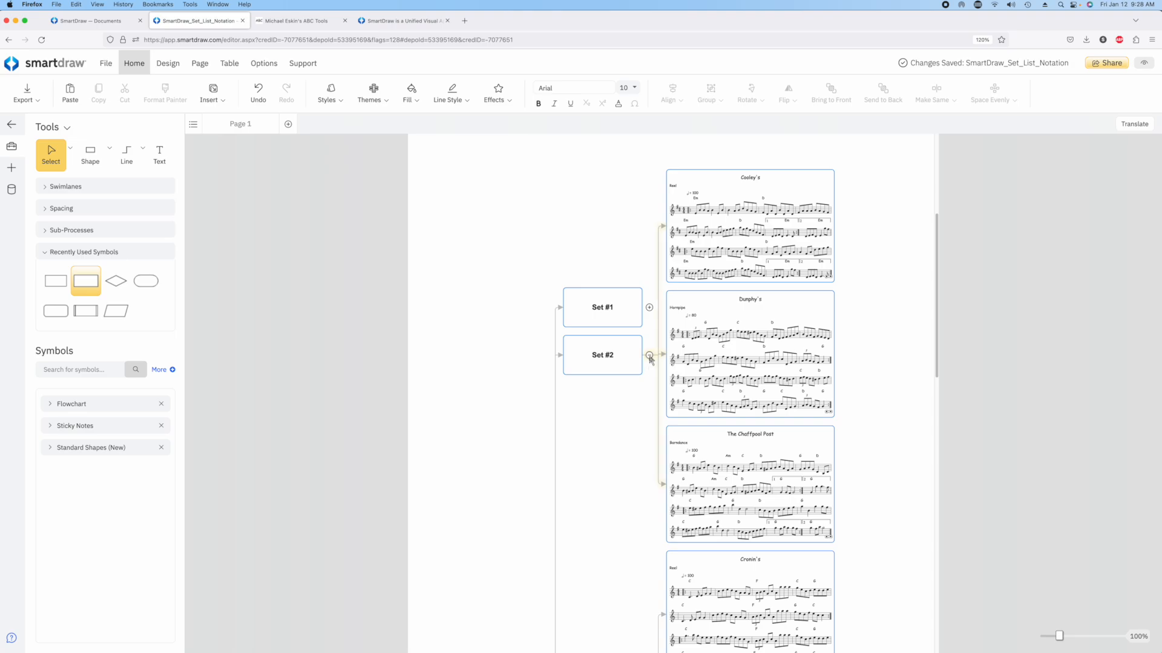
click(650, 355)
click(625, 514)
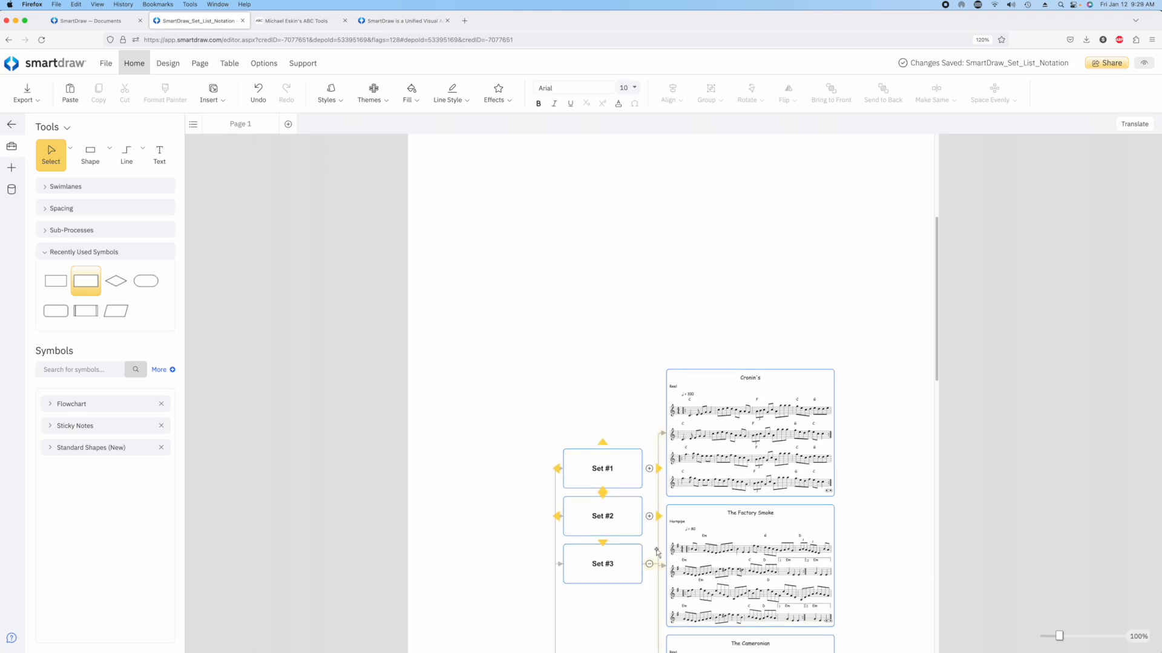
click(649, 564)
scroll(668, 359, down, 4)
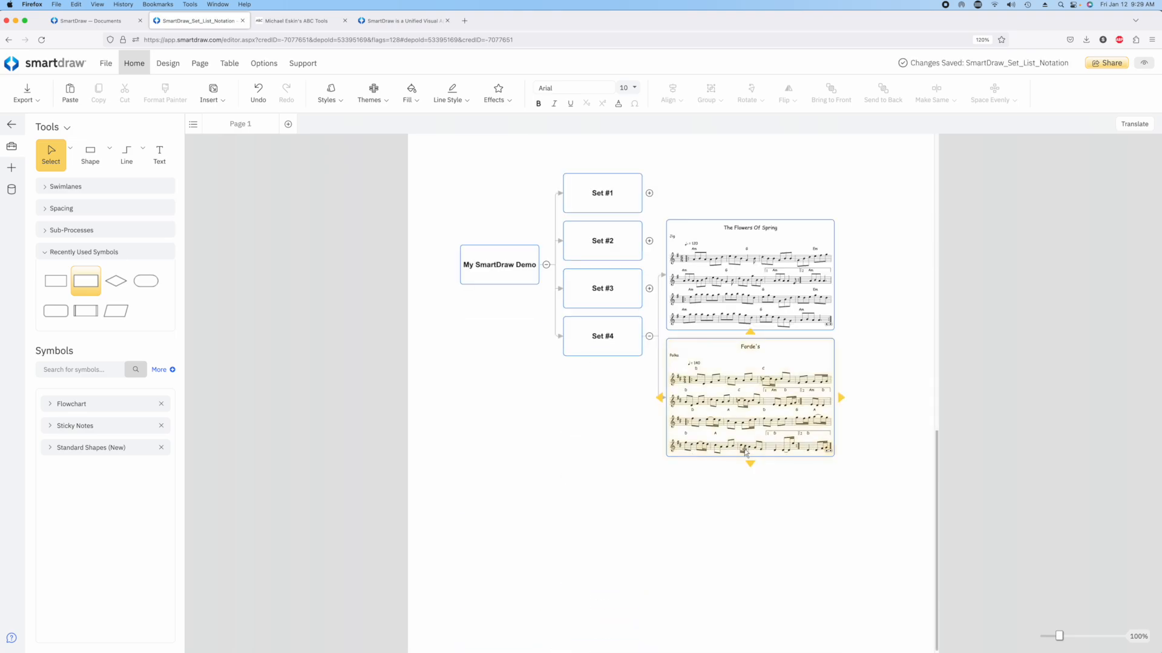
click(649, 347)
Step: Expand the tune branches of all four sets in the notation diagram again
click(649, 275)
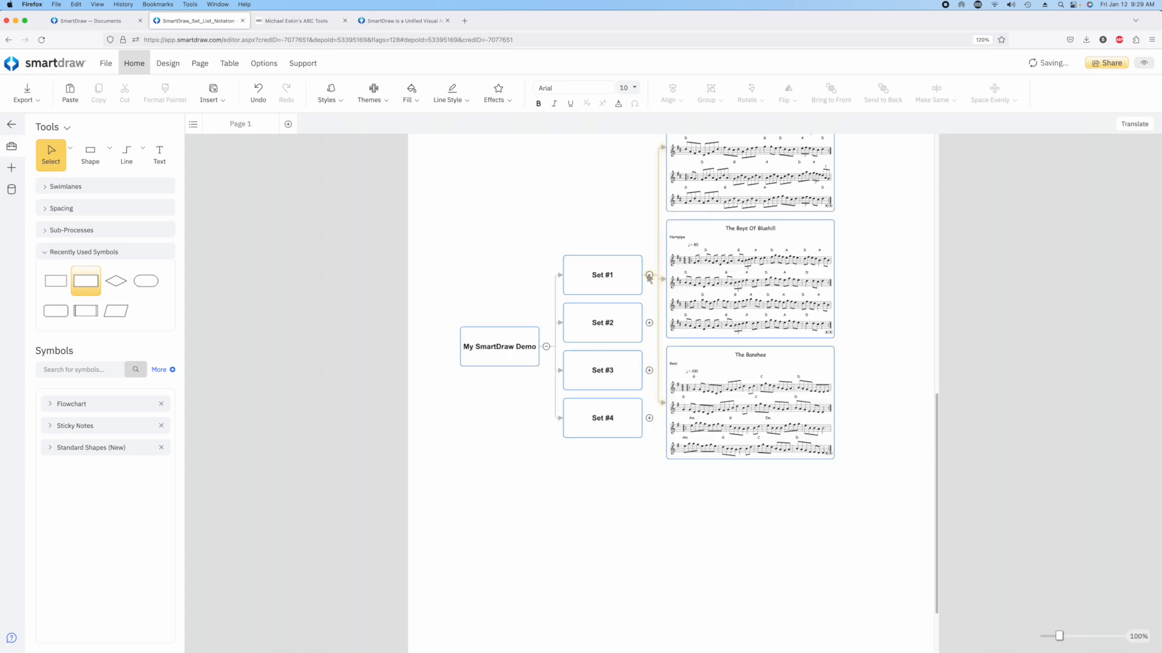
click(649, 322)
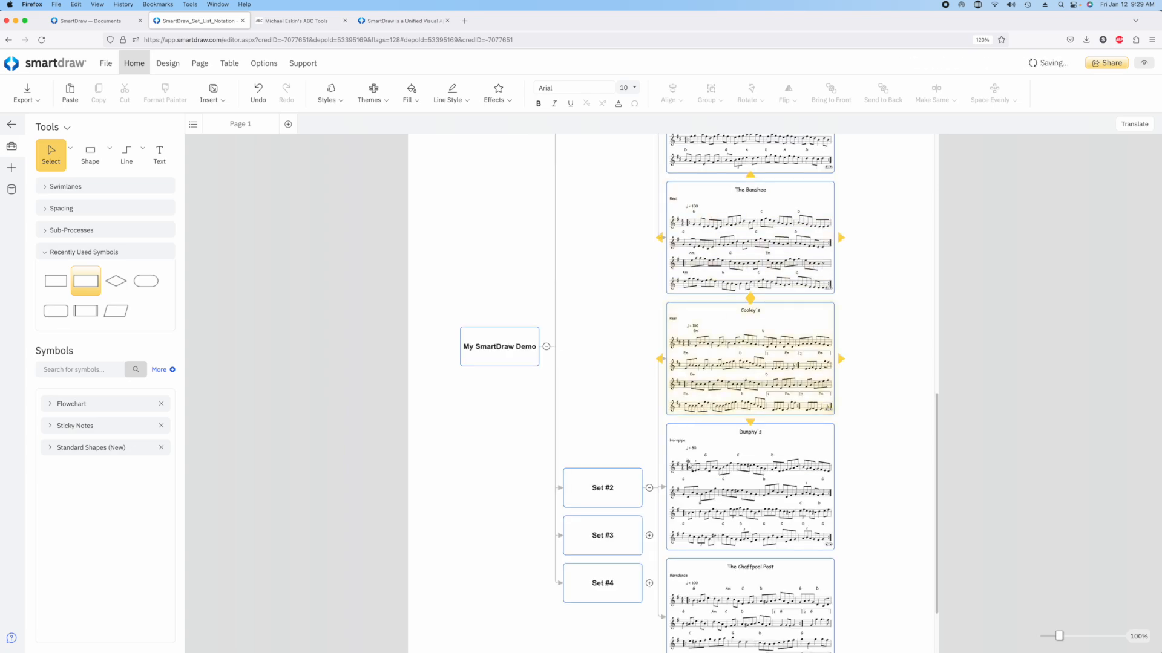
scroll(726, 523, down, 4)
click(650, 530)
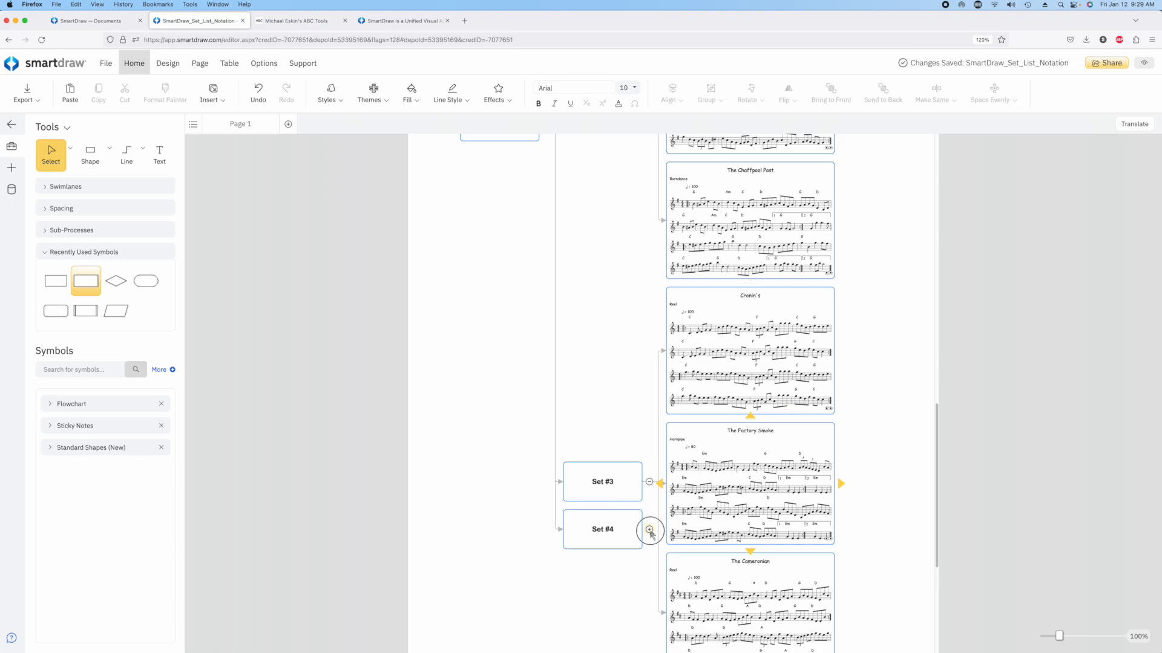
Step: Open Alexander's through the link on its tune box, play it, close the player and return to the notation diagram
scroll(867, 446, up, 10)
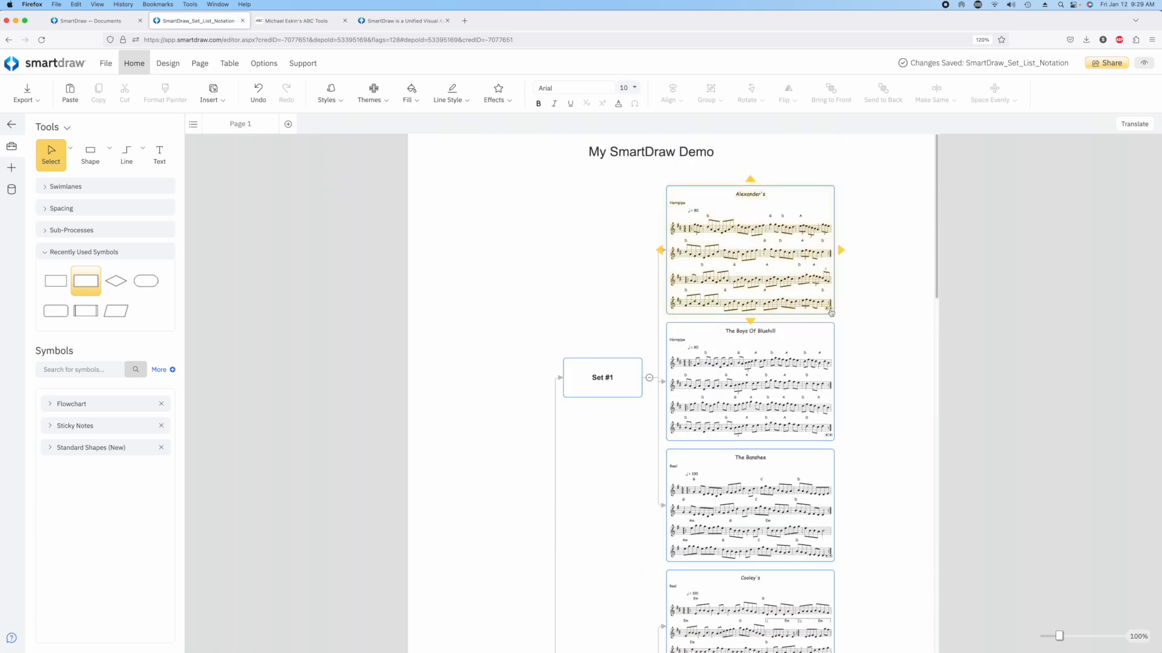
click(830, 313)
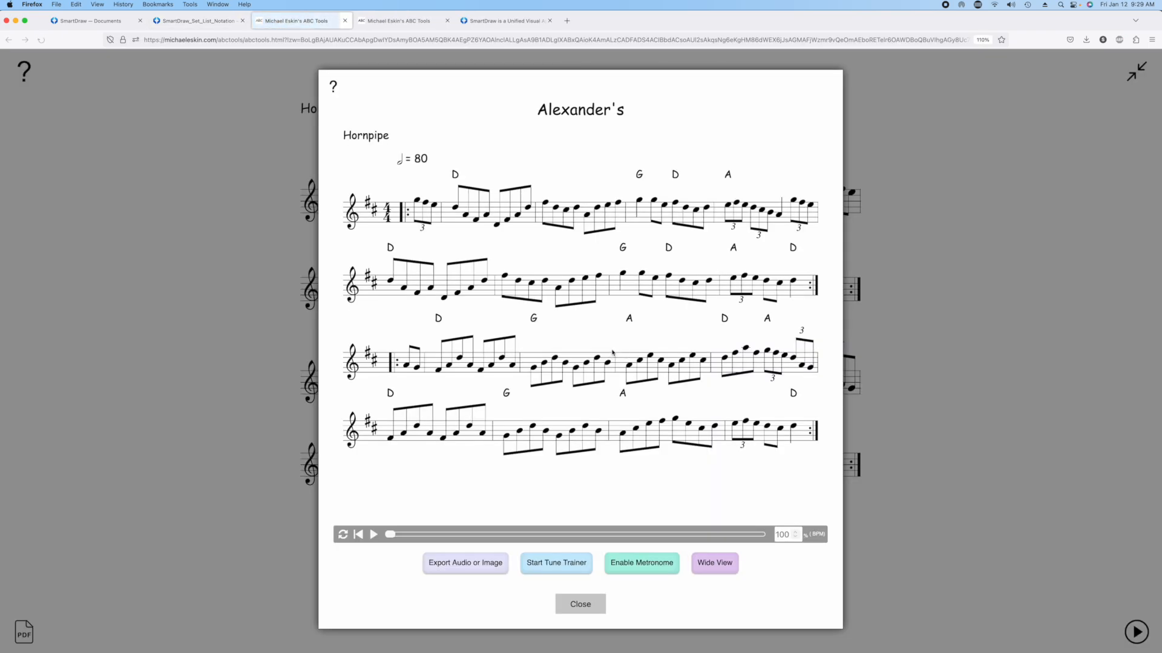
click(374, 534)
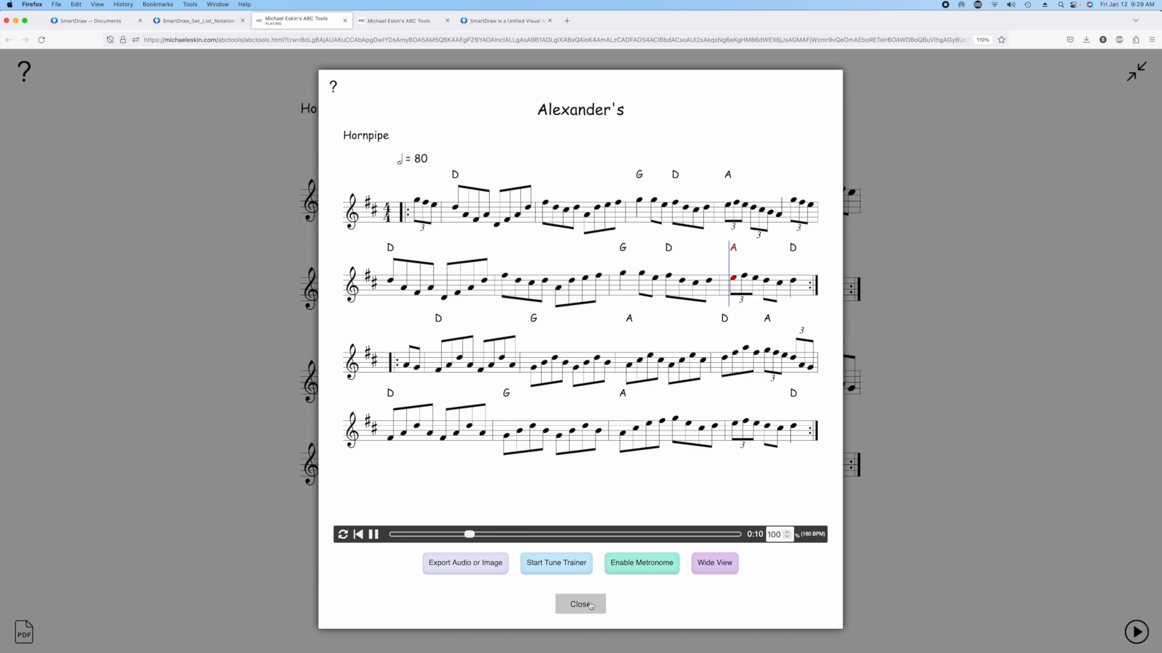
click(591, 605)
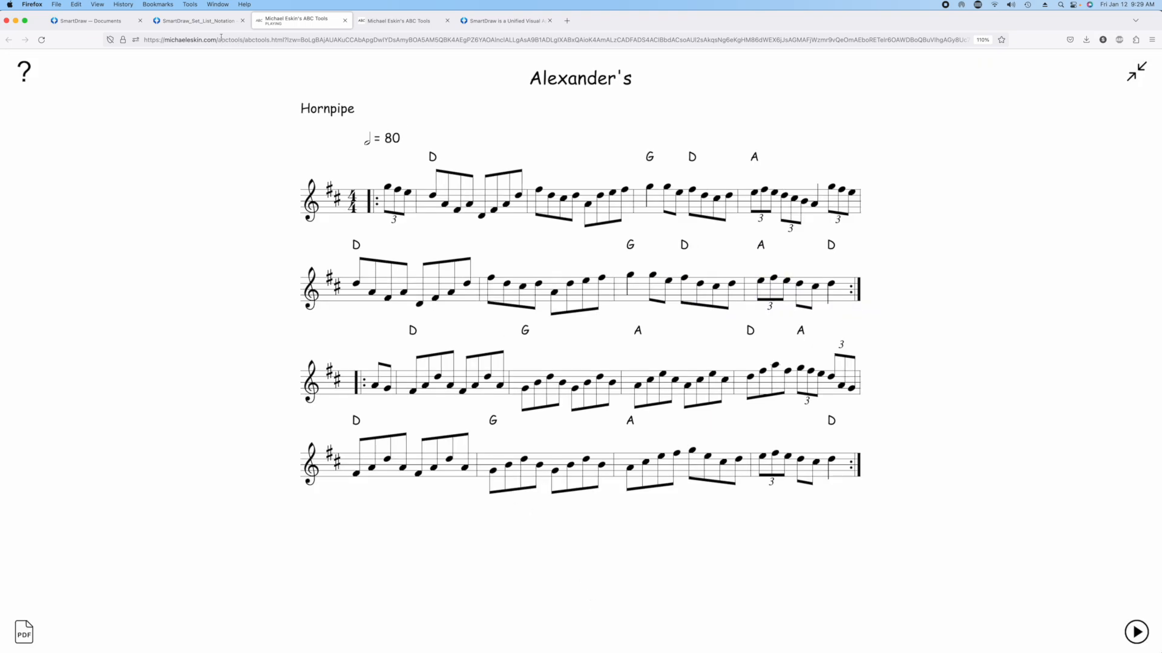
click(200, 21)
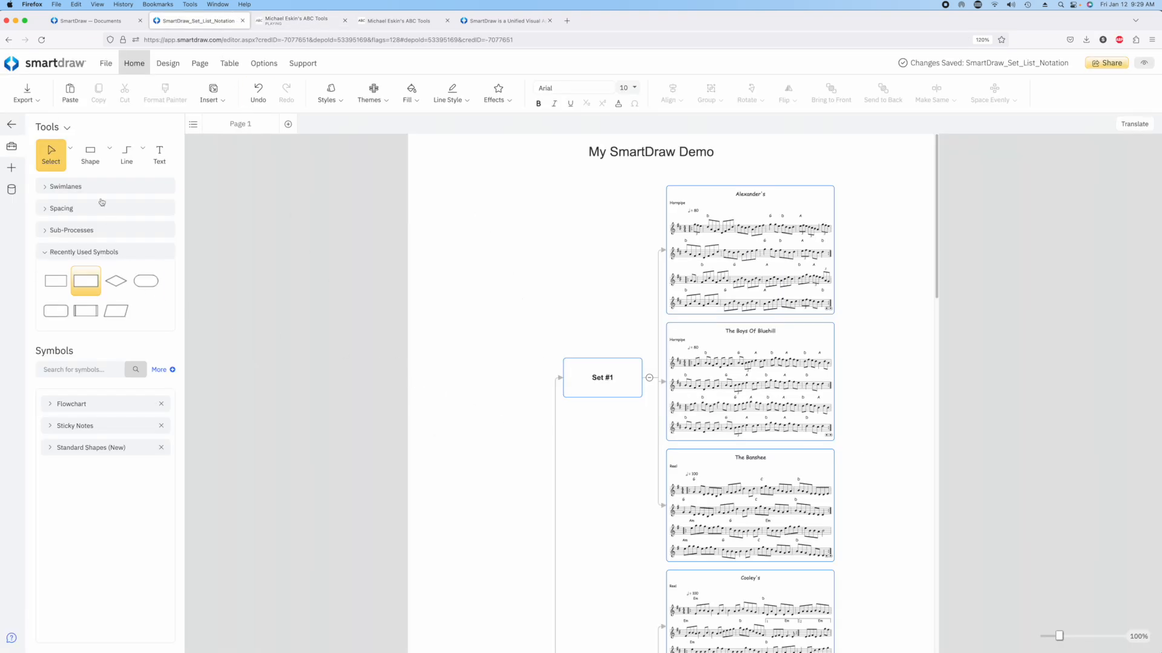
Step: Export the notation diagram as a PDF and look through the exported page
click(26, 94)
click(40, 165)
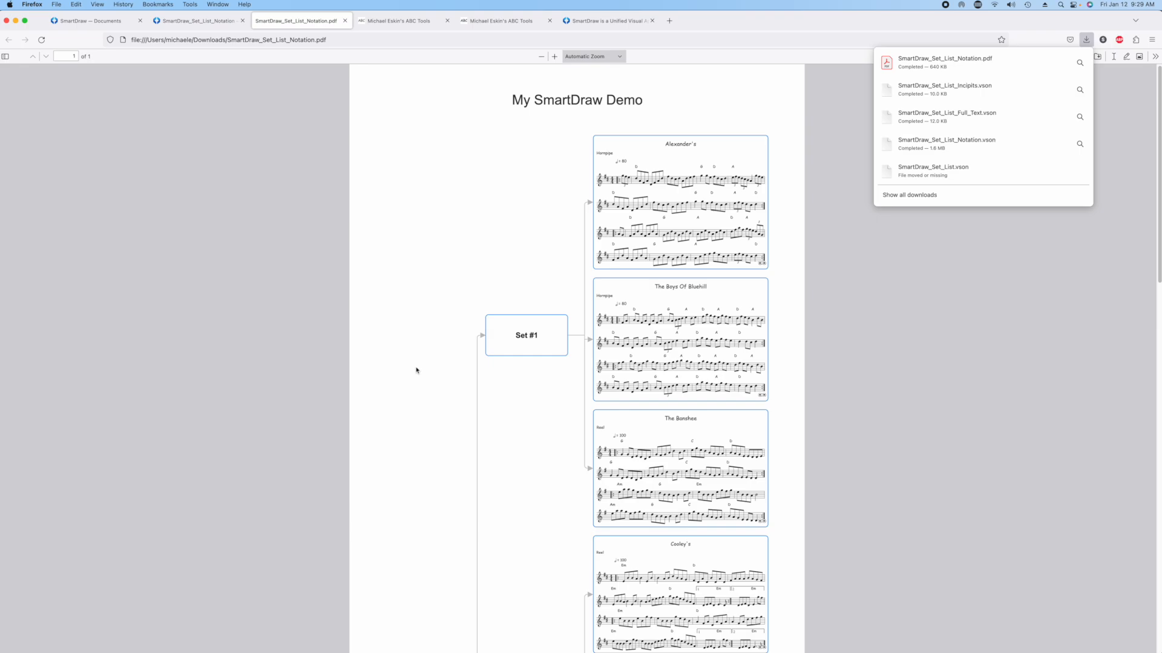
scroll(416, 370, down, 3)
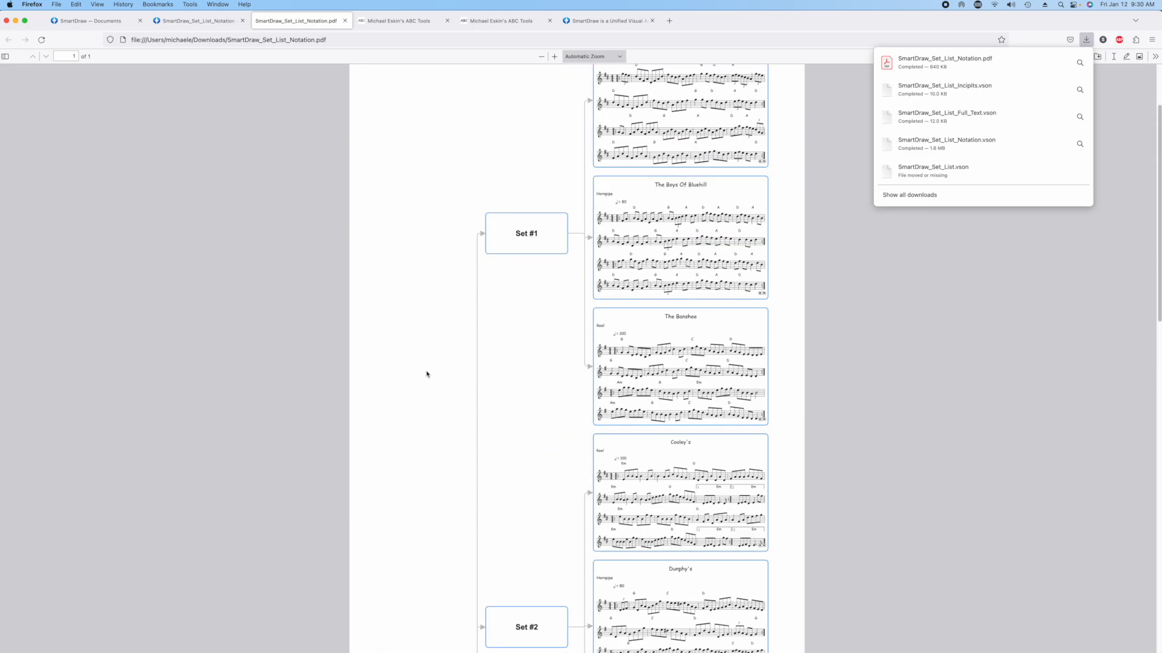
scroll(476, 355, up, 3)
scroll(455, 352, down, 12)
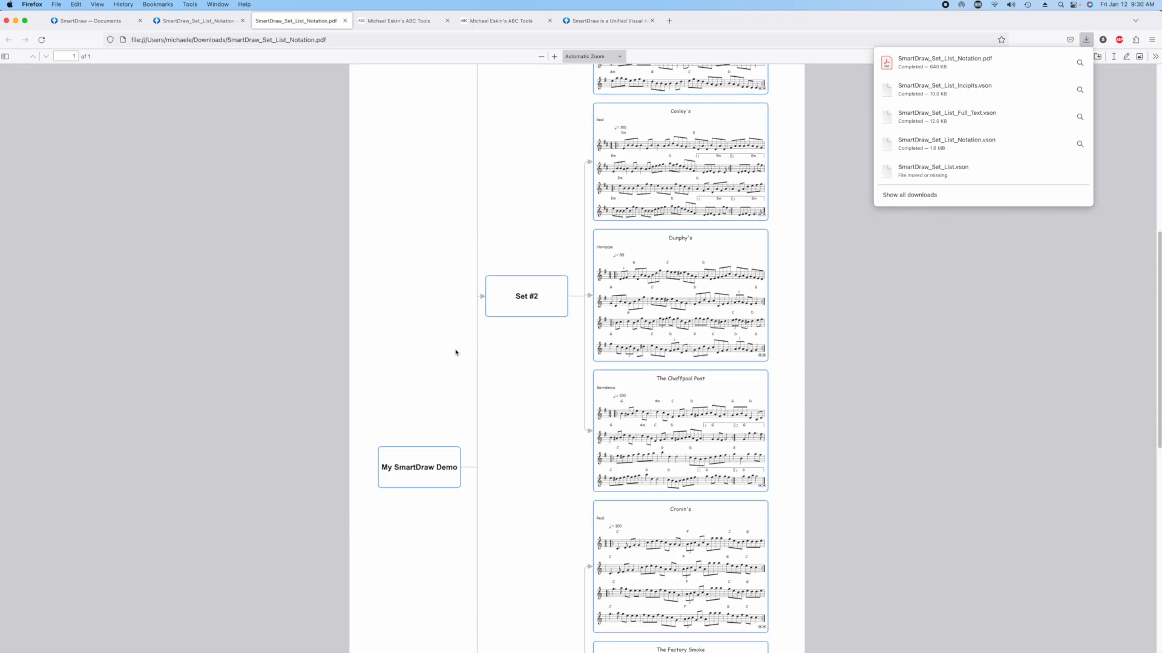
scroll(456, 353, up, 12)
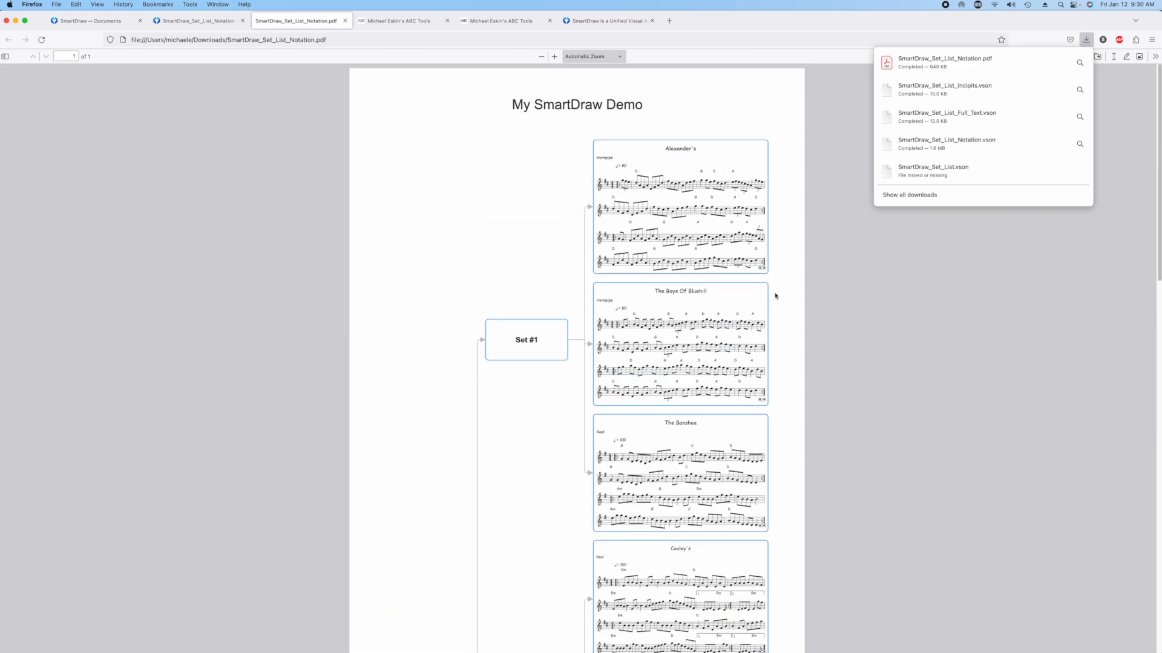
Step: Follow the Alexander's link in the exported PDF, play the tune and close the player
click(761, 269)
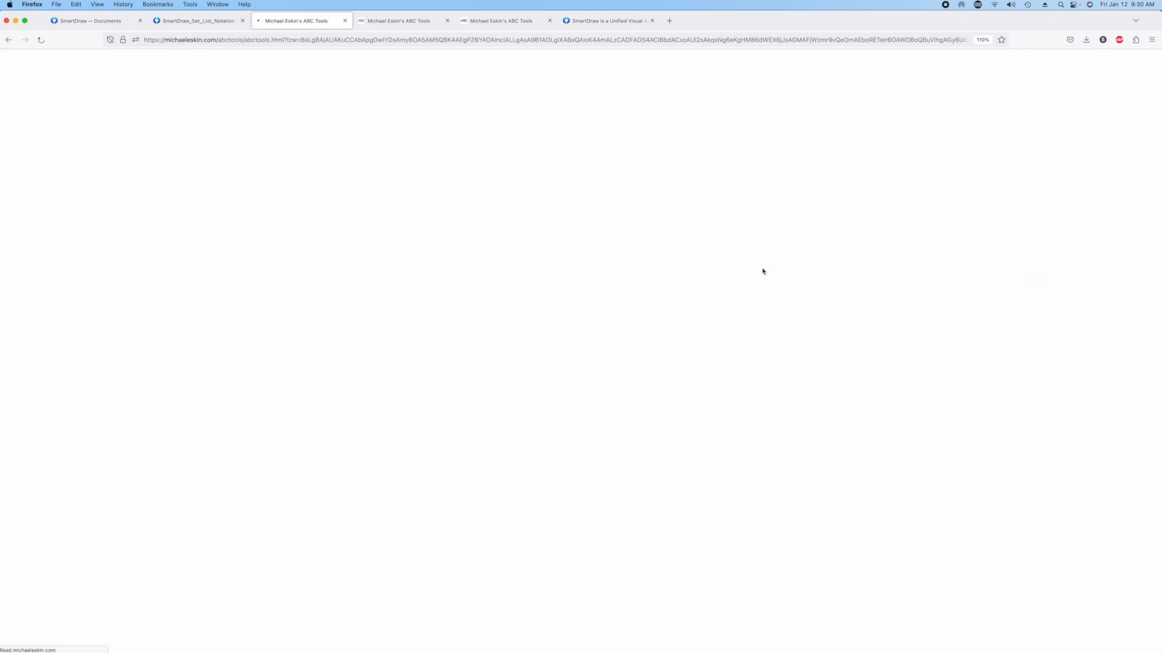
click(373, 534)
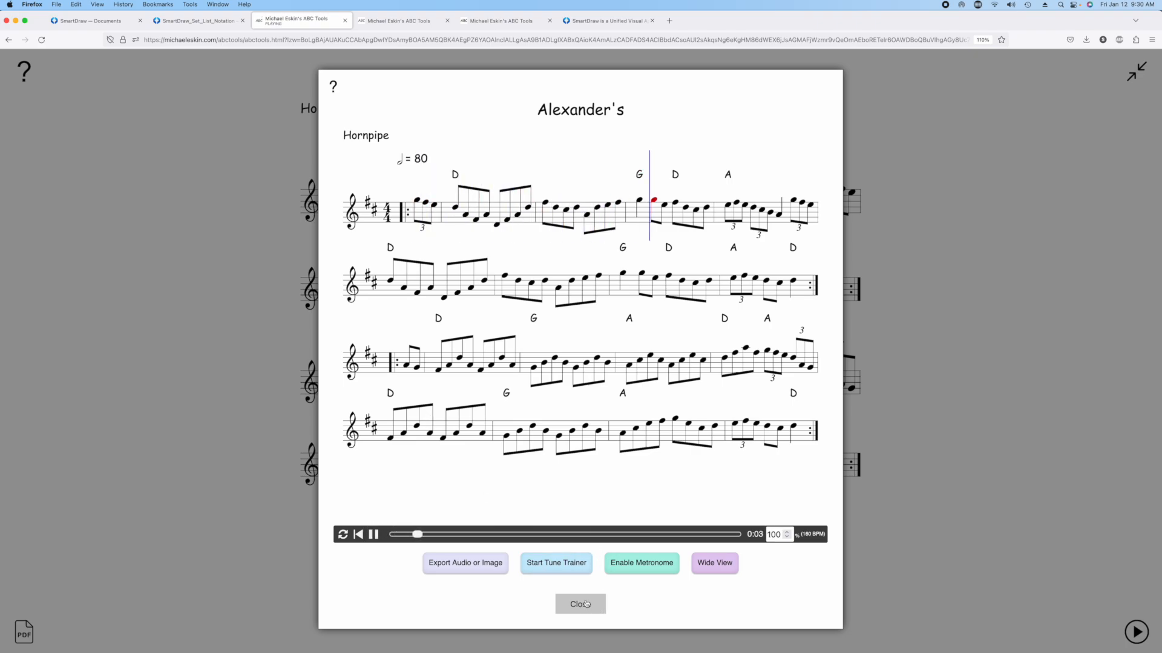
click(581, 605)
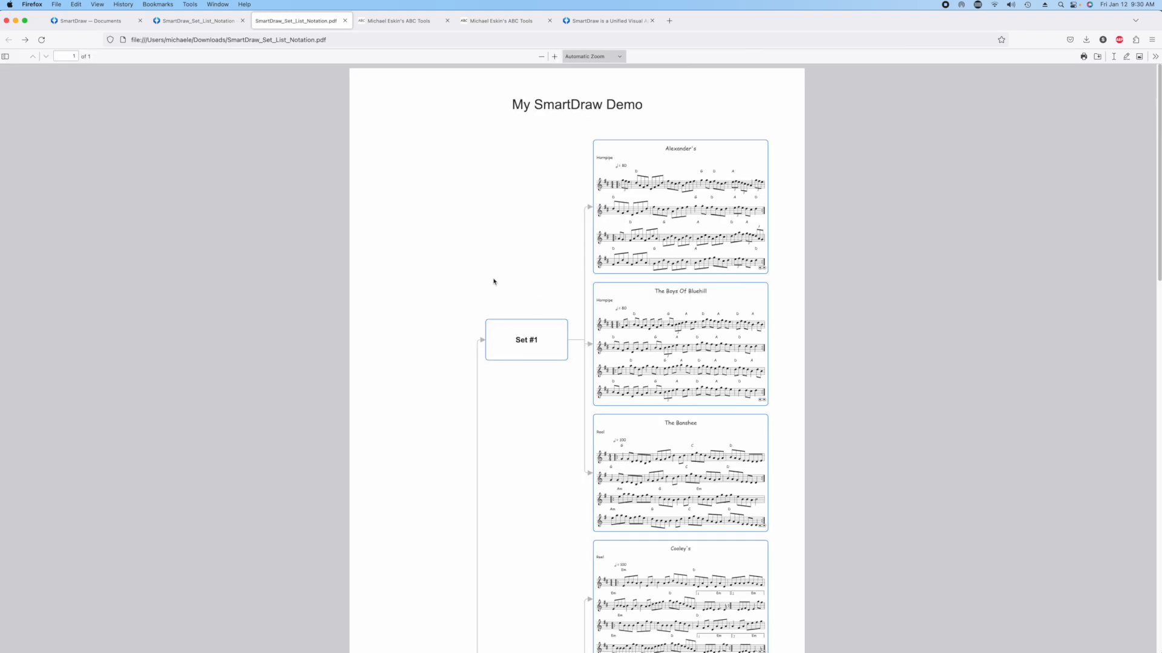
Step: Switch to the SmartDraw documents page, open SmartDraw_Set_List_Full_Text and look through its diagram
click(98, 21)
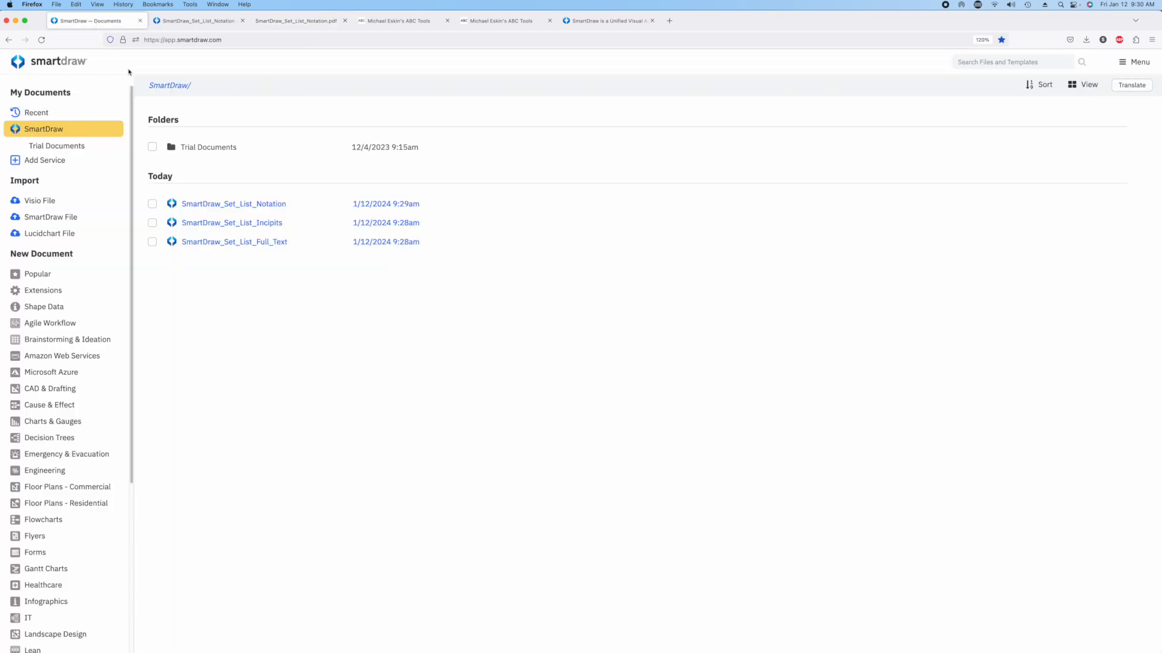
click(238, 241)
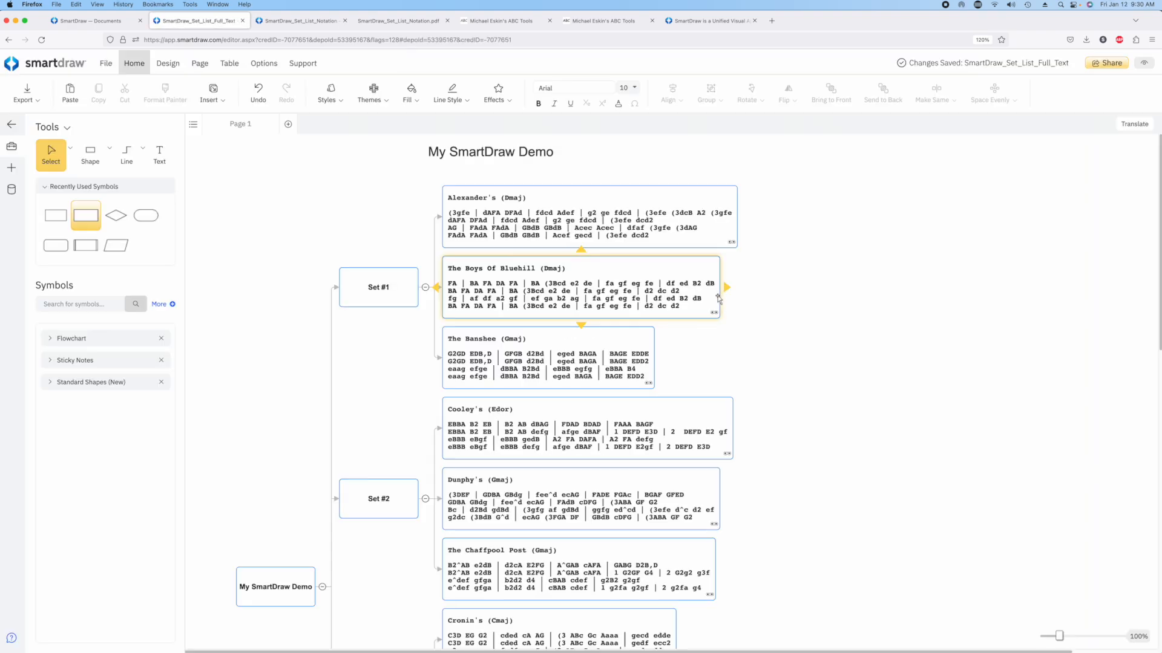
scroll(761, 321, down, 10)
scroll(763, 321, up, 7)
scroll(763, 321, up, 4)
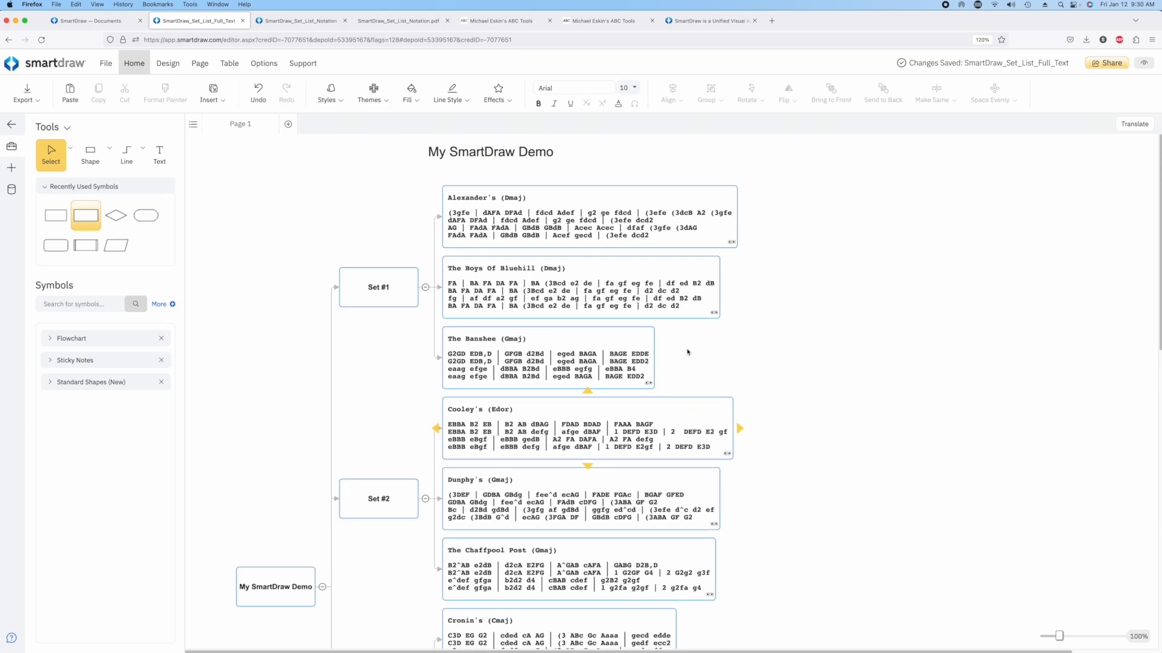
Step: Open Dunphy's through the link on its text box, play and pause it, close the player and return to the full-text diagram
click(715, 525)
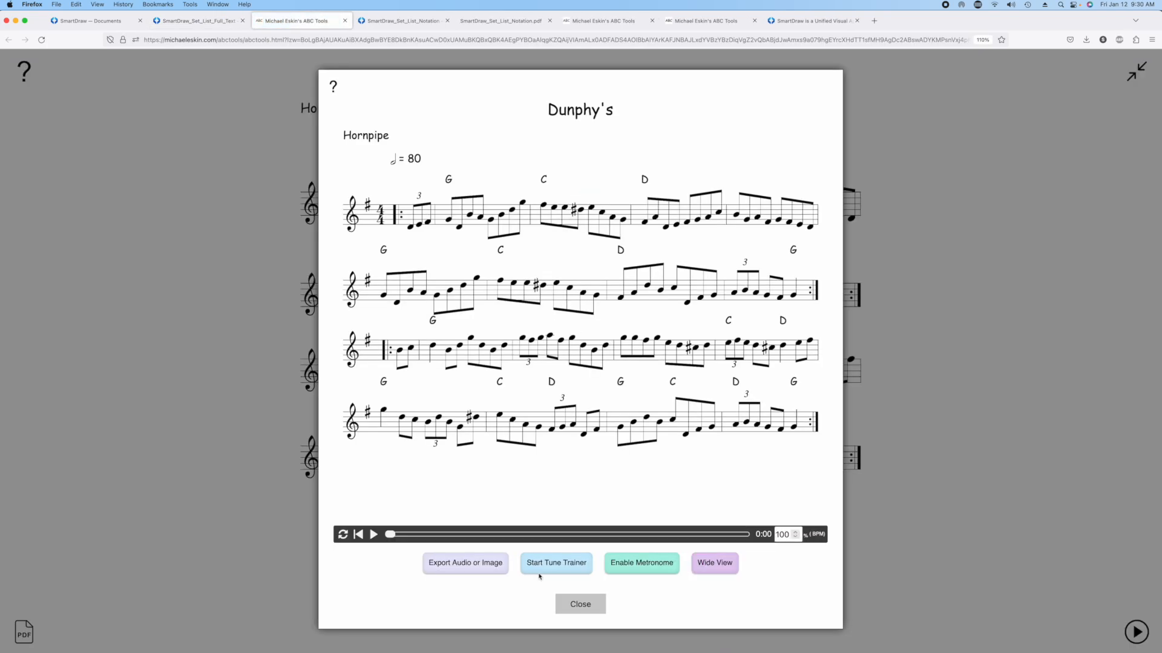
click(373, 534)
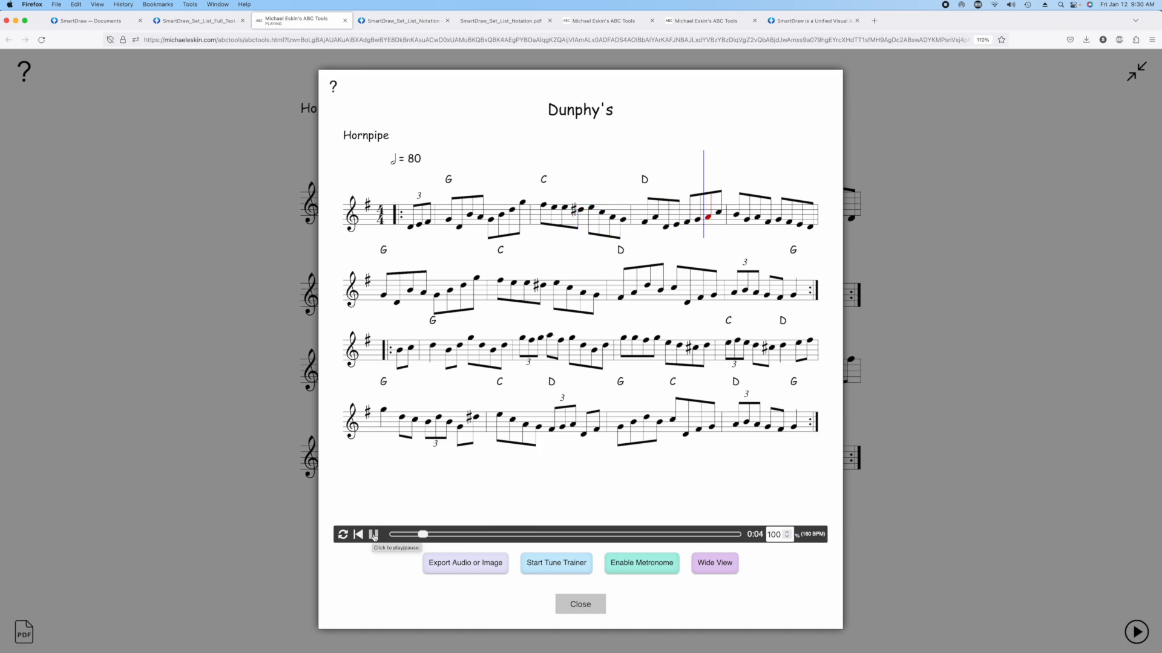
click(373, 535)
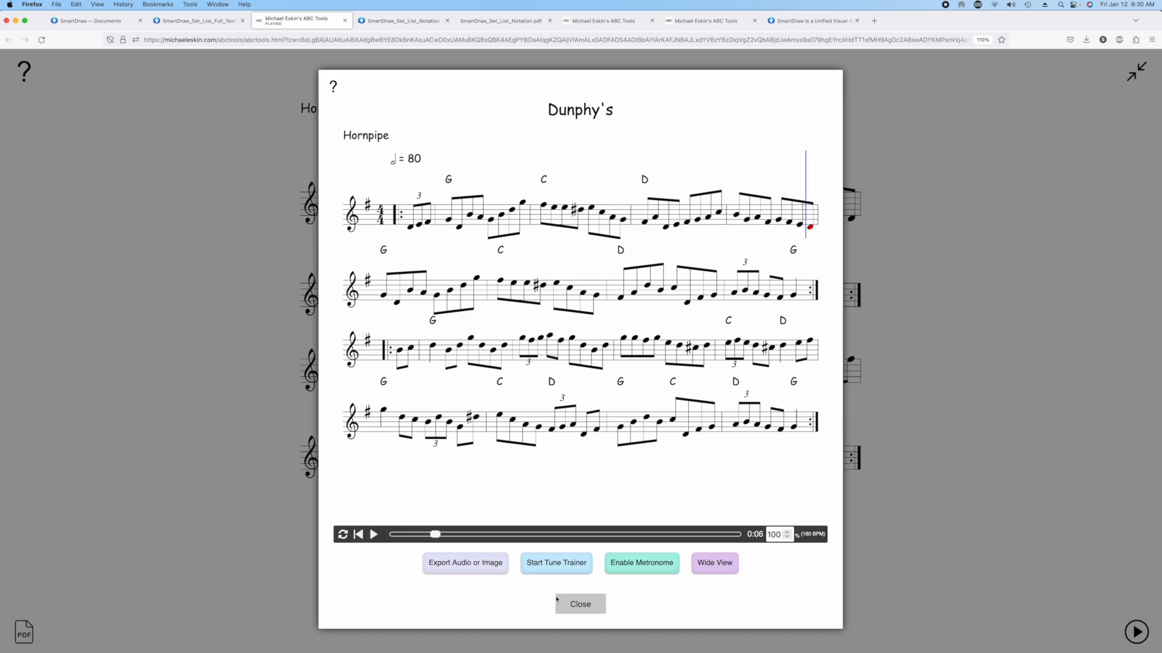
click(580, 604)
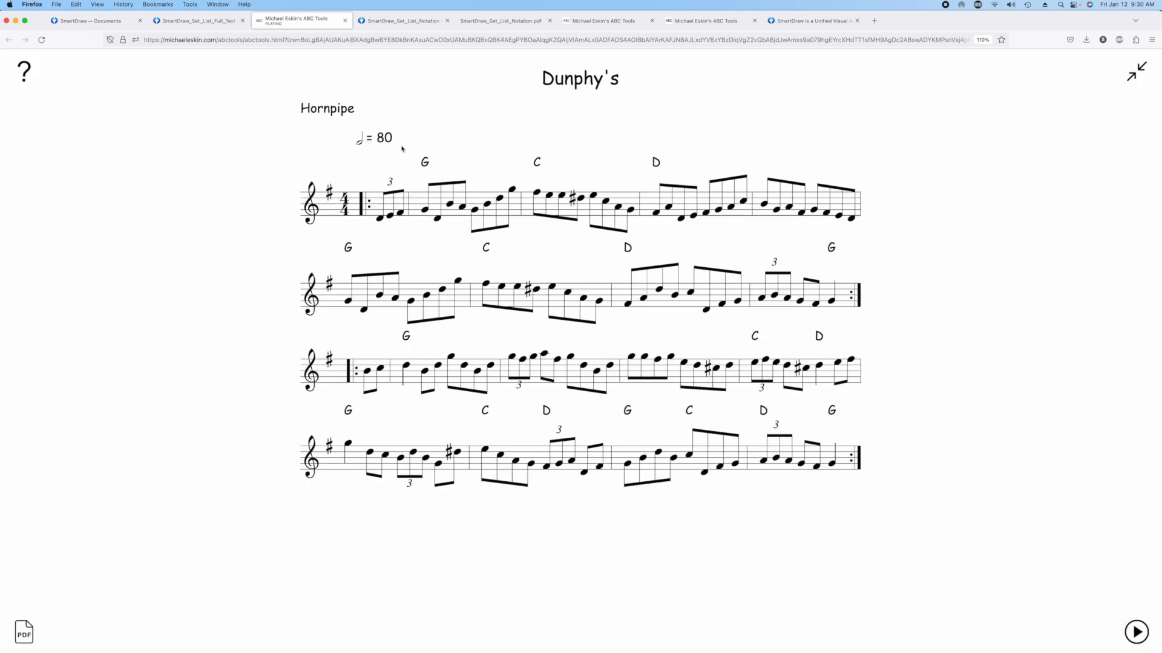
click(387, 21)
click(196, 20)
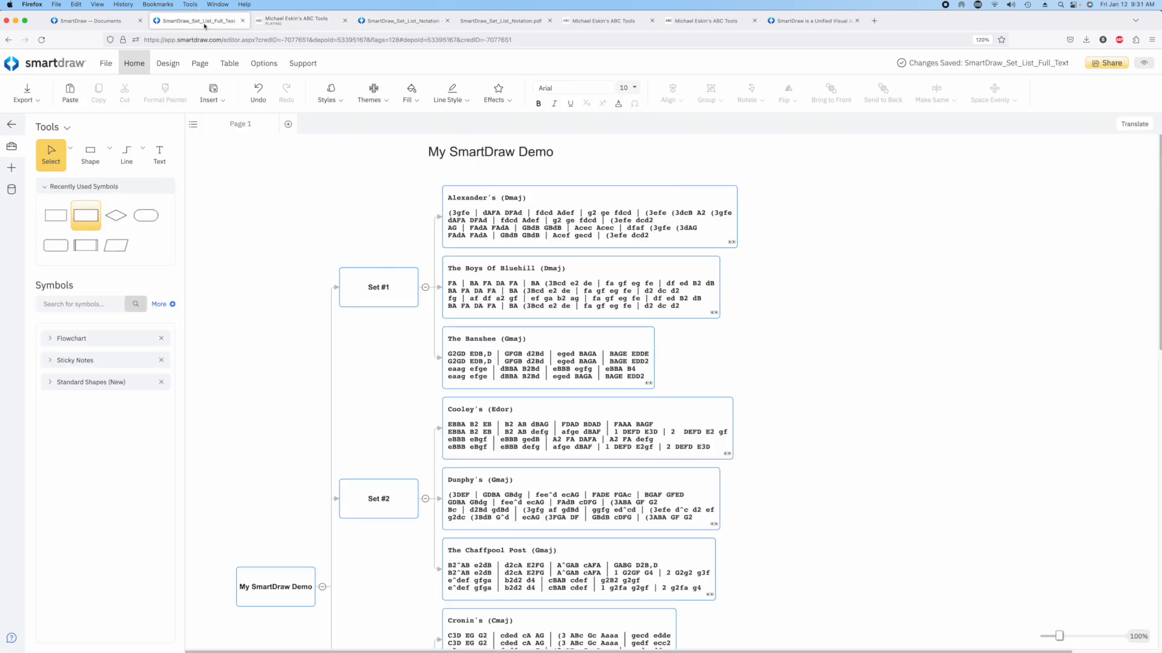
Step: Export the full-text diagram as a PDF and look through the exported page
click(41, 103)
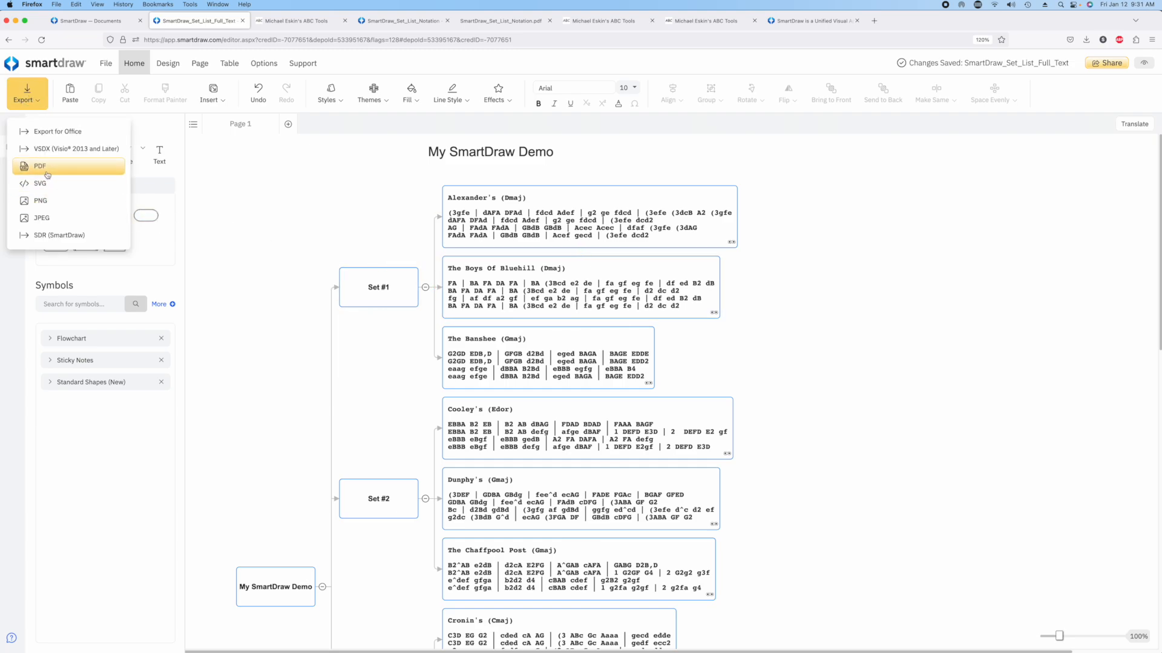
click(47, 169)
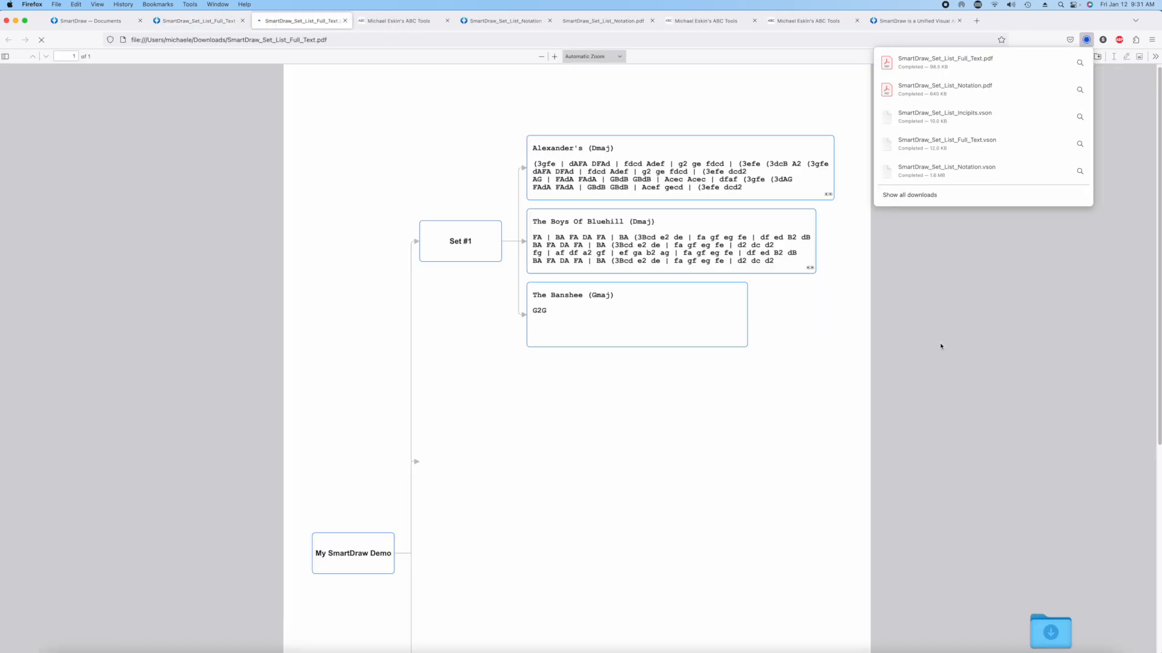
scroll(866, 336, down, 5)
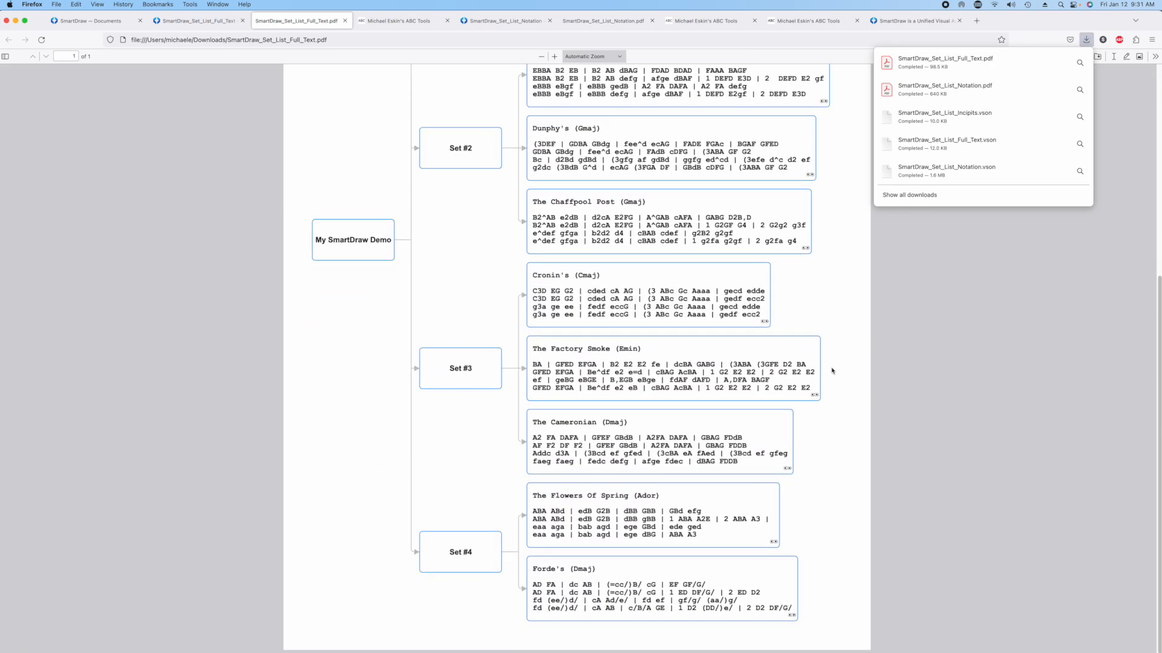
scroll(832, 371, up, 5)
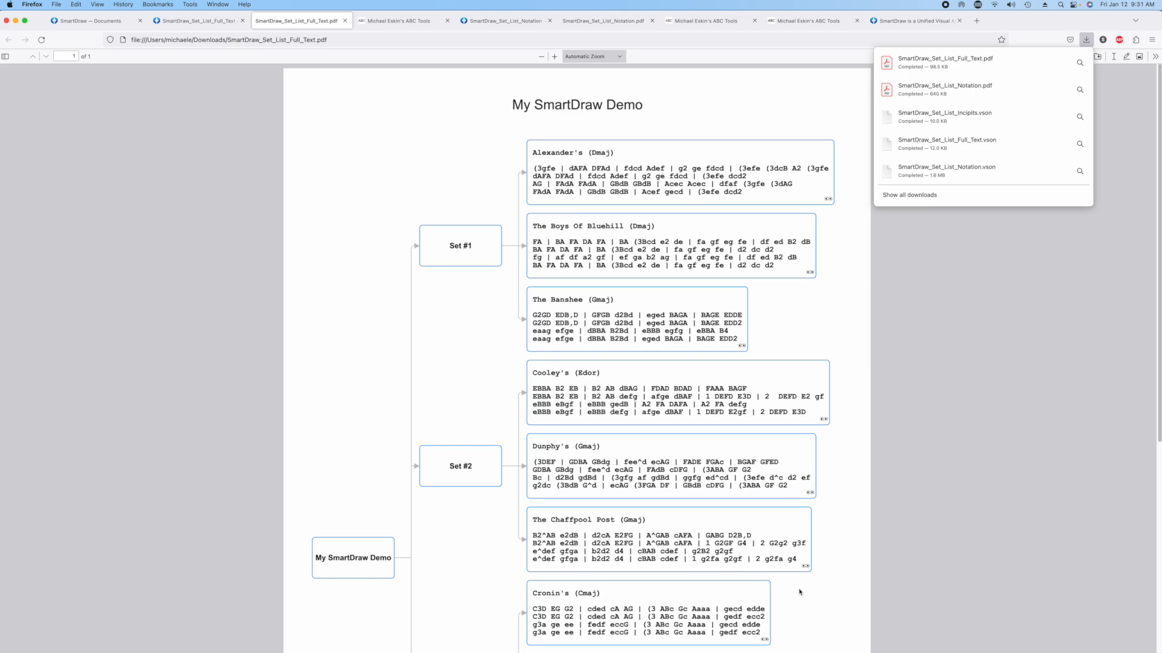
Step: Follow The Chaffpool Post's link in the exported PDF, play the tune and close the player
click(806, 566)
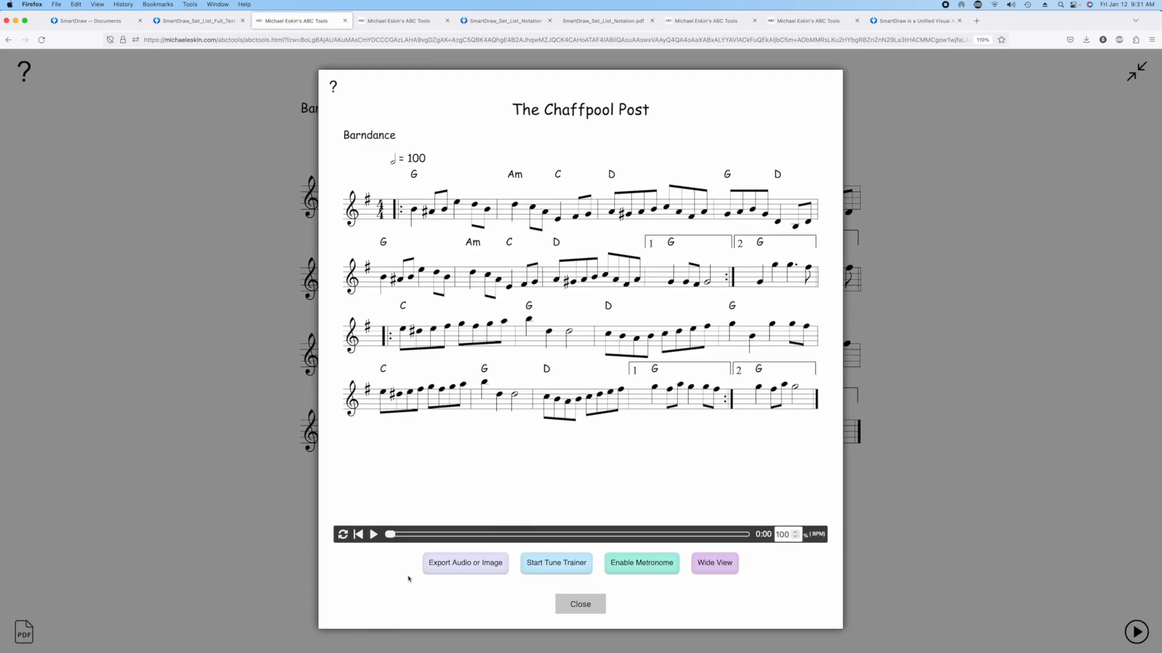
click(373, 534)
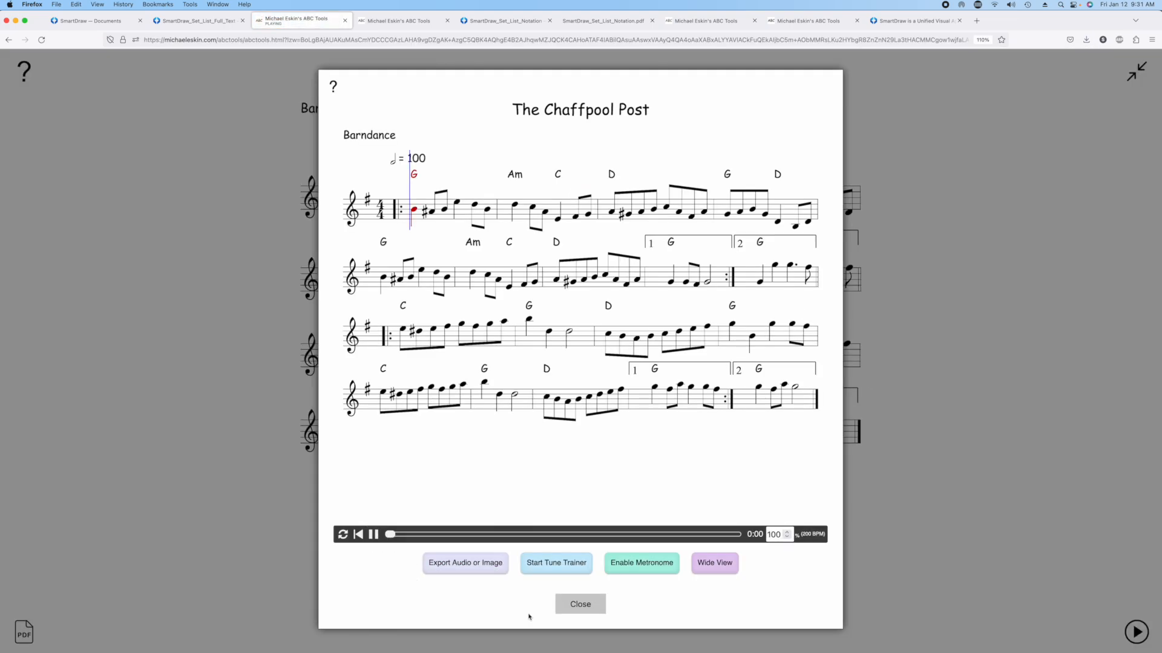
click(586, 605)
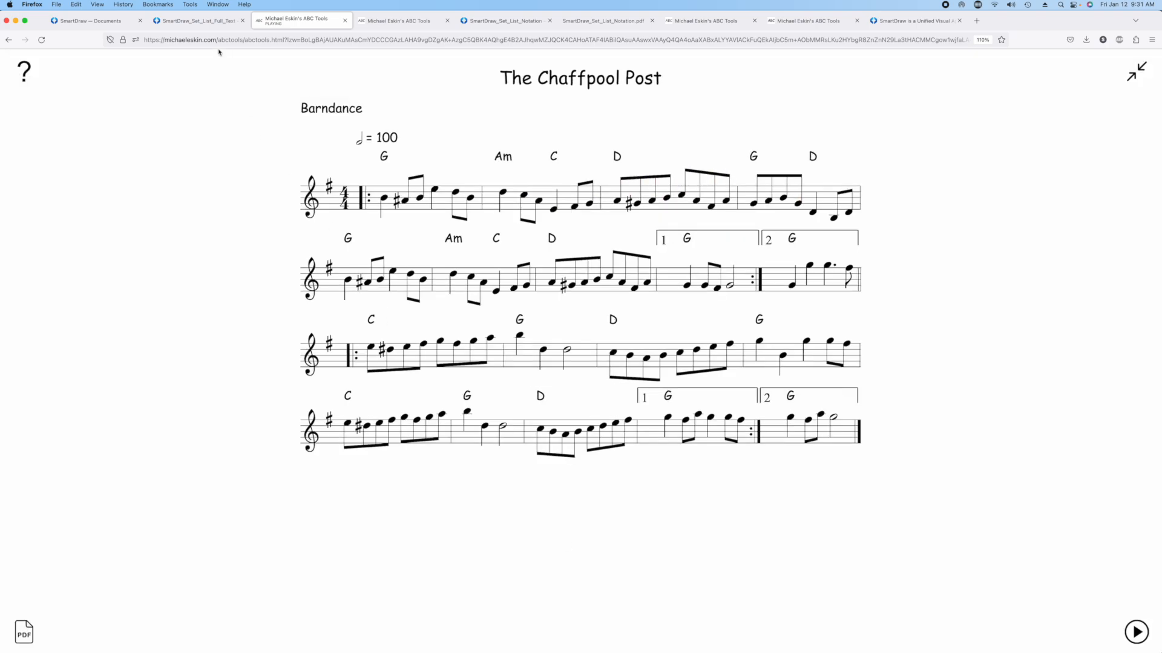
Step: Return to the SmartDraw documents page, open SmartDraw_Set_List_Incipits and look through its diagram
click(79, 20)
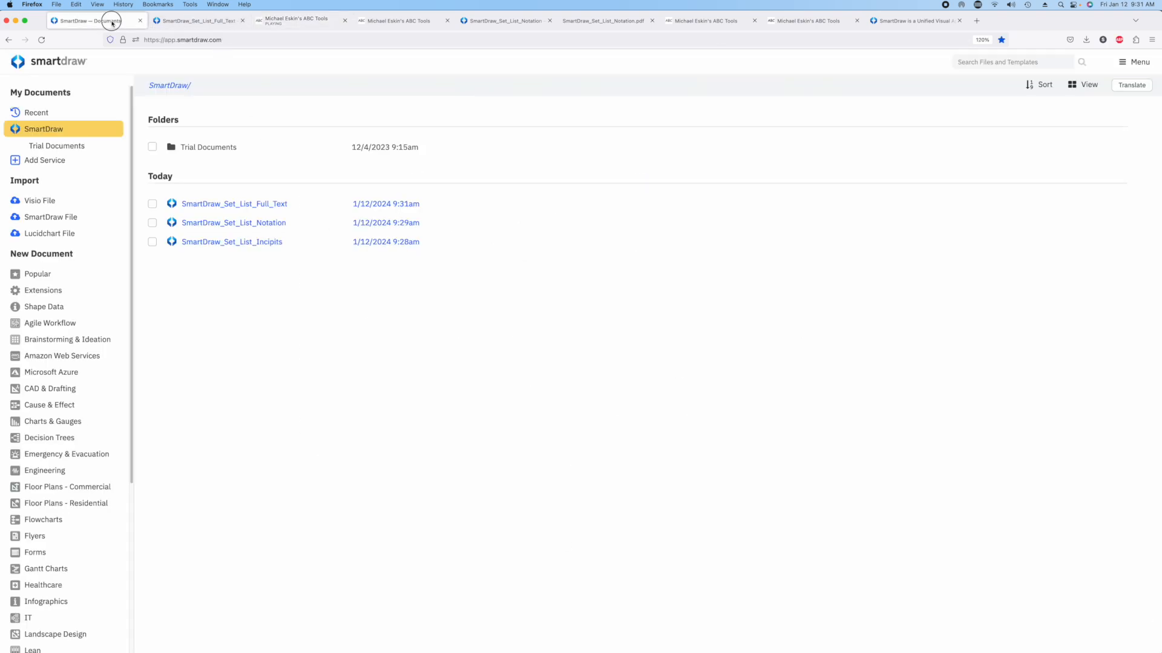
click(236, 242)
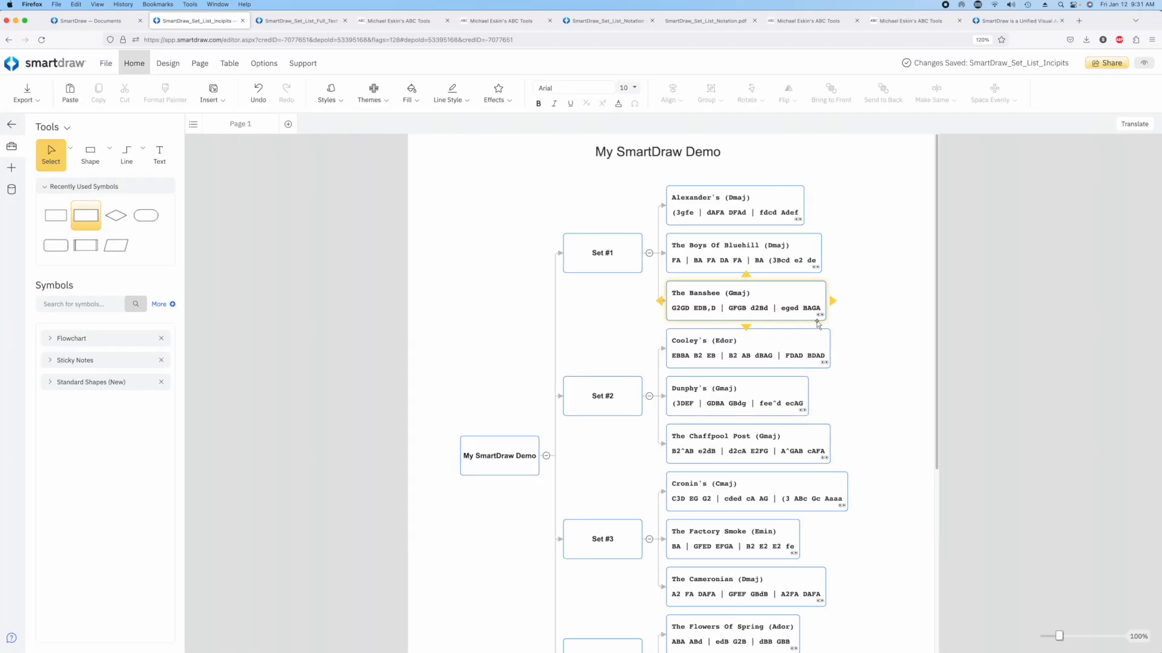
scroll(884, 363, down, 5)
scroll(884, 367, up, 5)
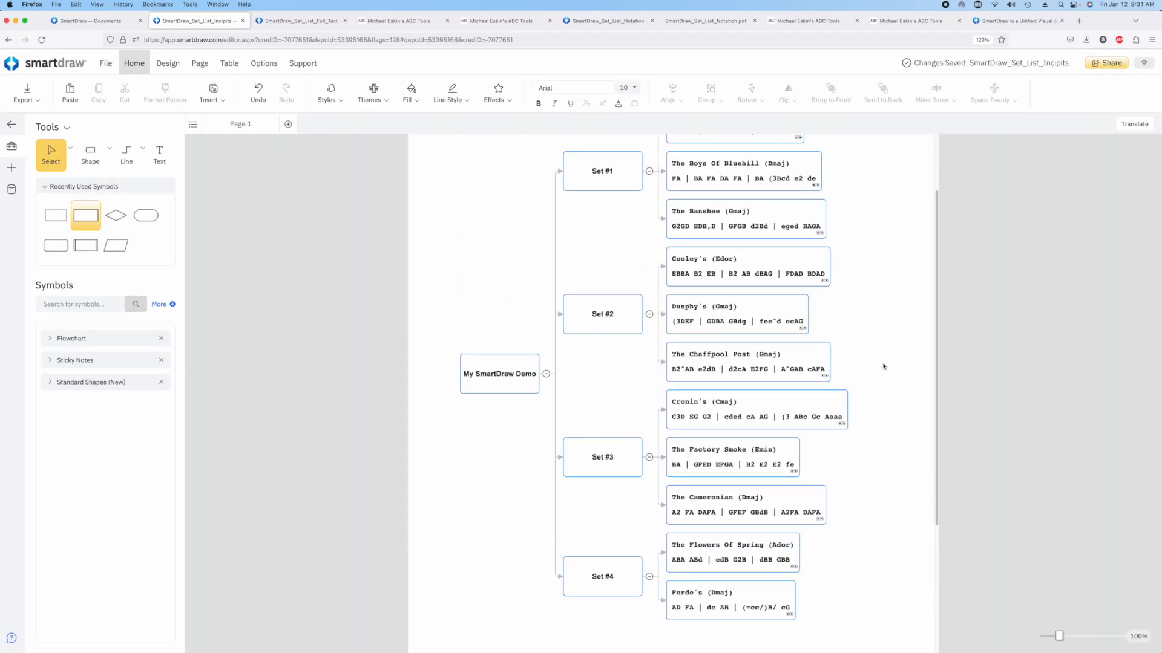
Step: Collapse the tune branches of Set #1, Set #2, Set #3 and Set #4
click(649, 253)
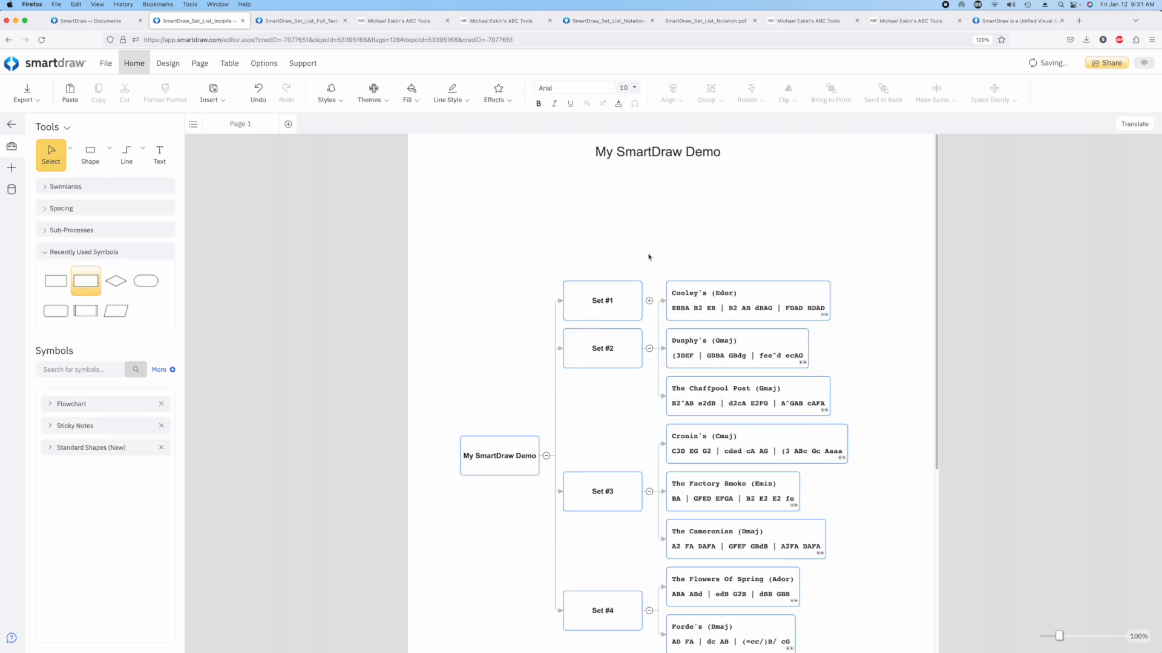
click(649, 348)
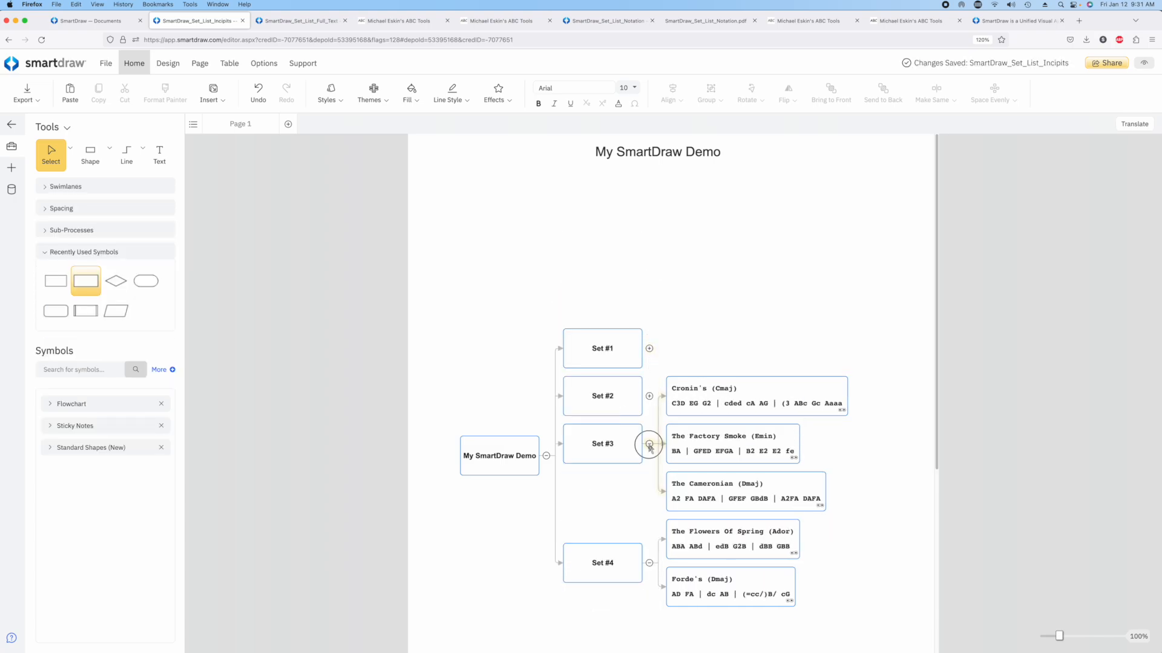
click(650, 444)
click(649, 527)
Step: Expand all four set branches again, and collapse and re-expand the whole tree from the My SmartDraw Demo root box
click(649, 384)
click(649, 432)
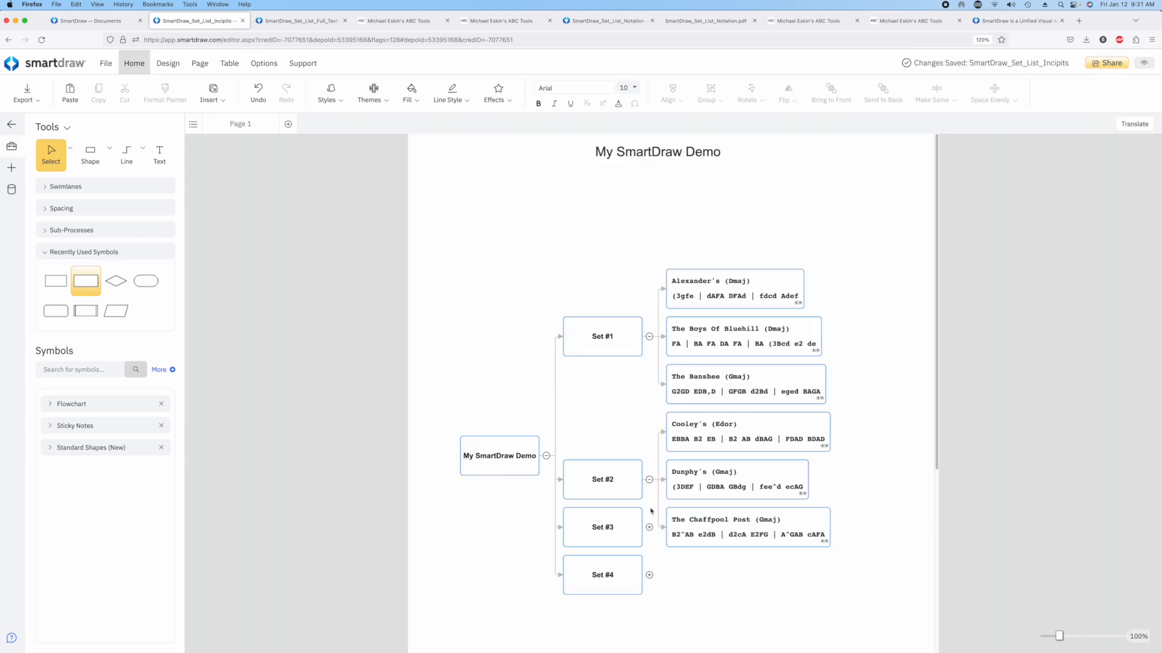
click(649, 527)
click(649, 625)
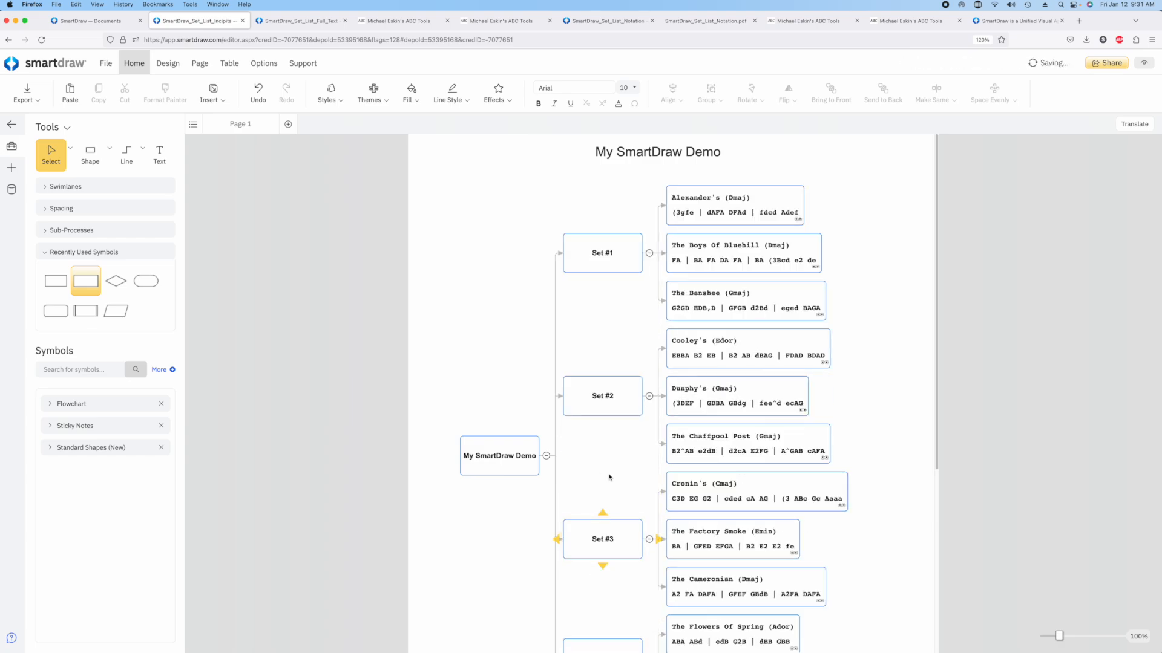
click(546, 455)
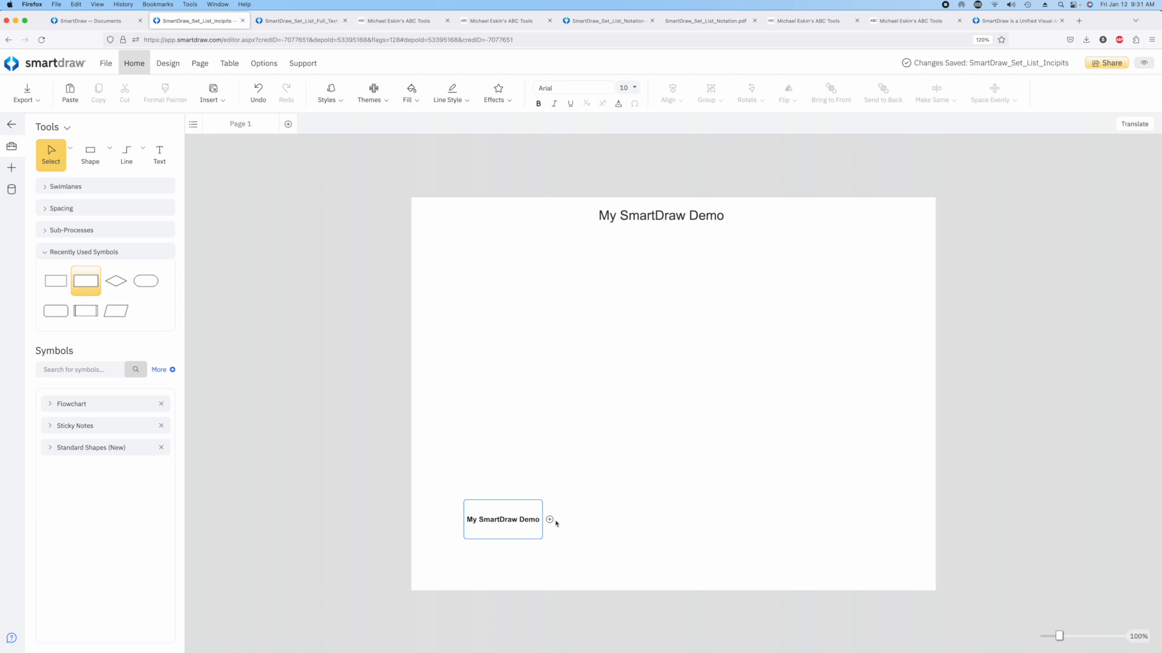
click(550, 519)
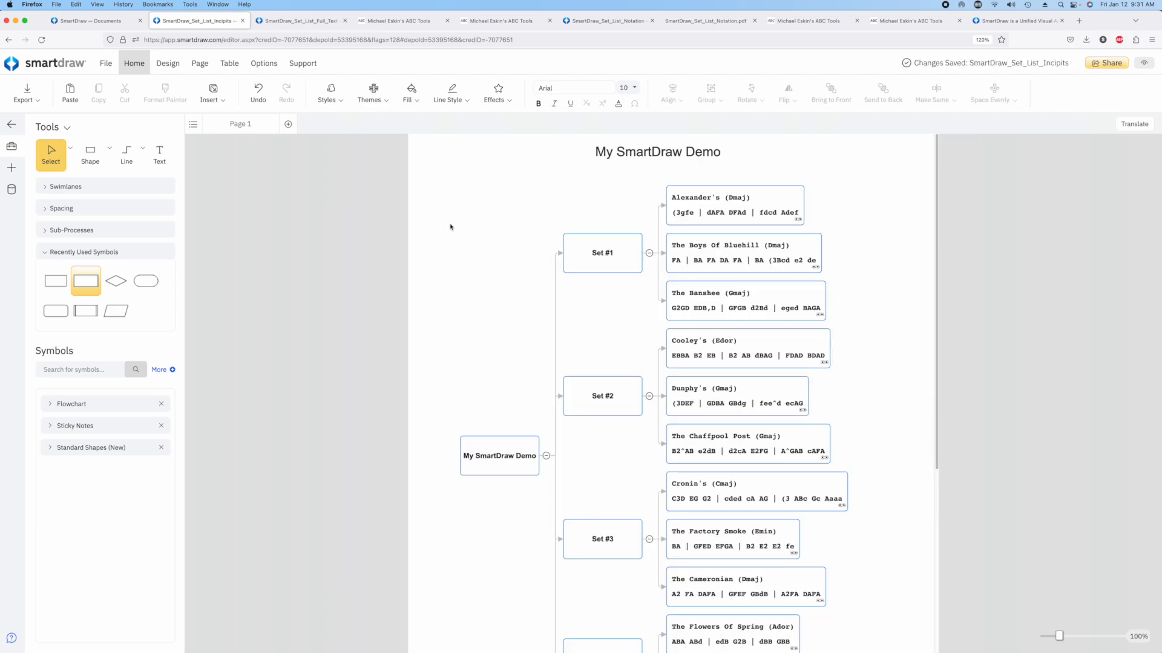
Step: Export the incipits diagram as a PDF and look through the exported page
click(26, 94)
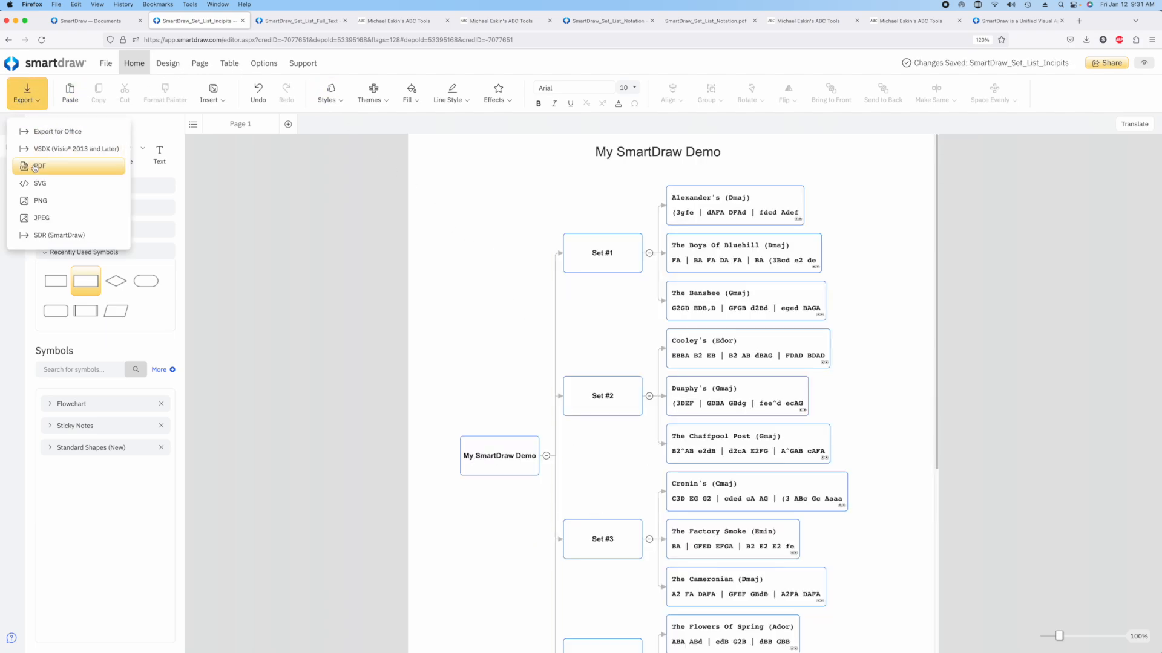
click(33, 167)
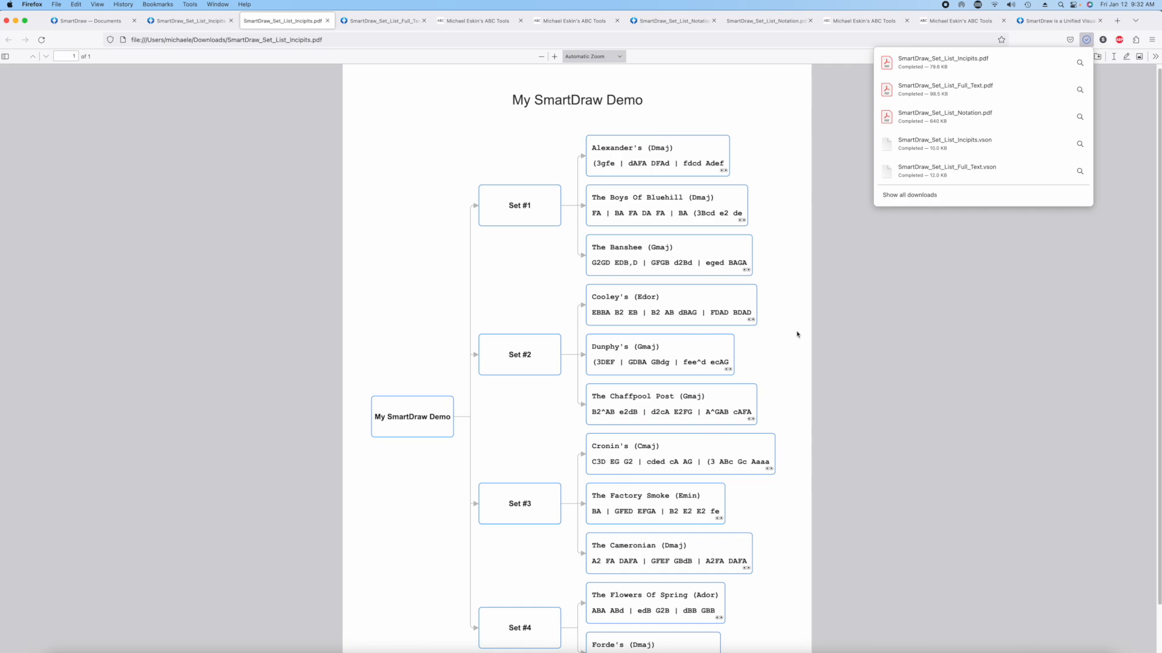
scroll(800, 333, up, 2)
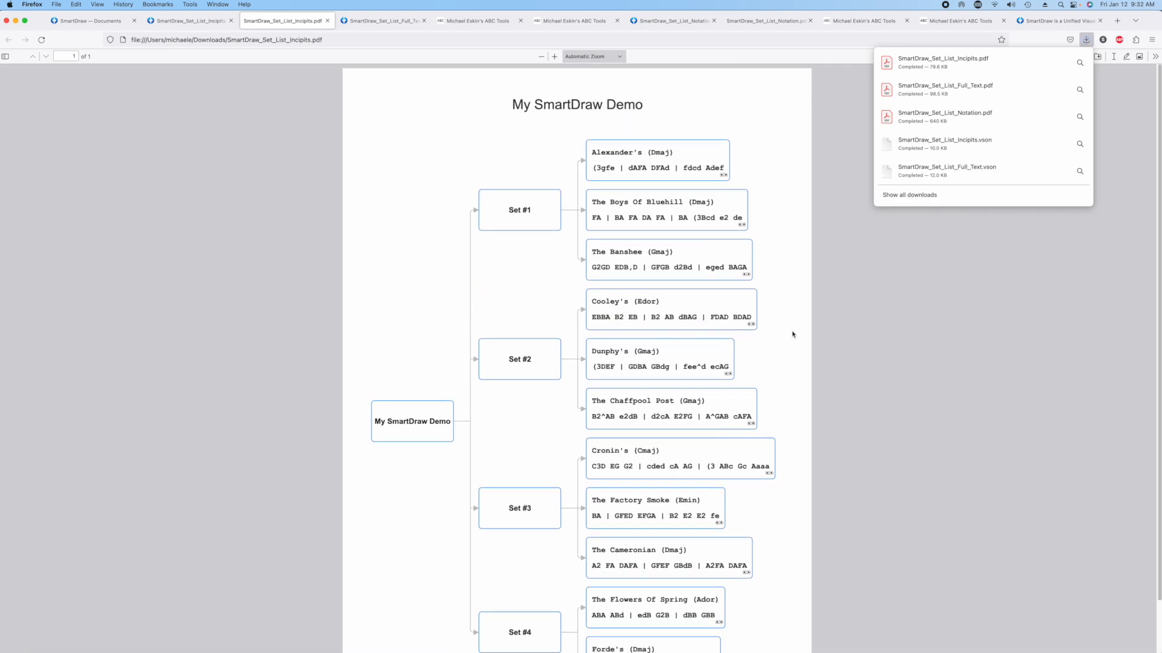
scroll(788, 477, down, 2)
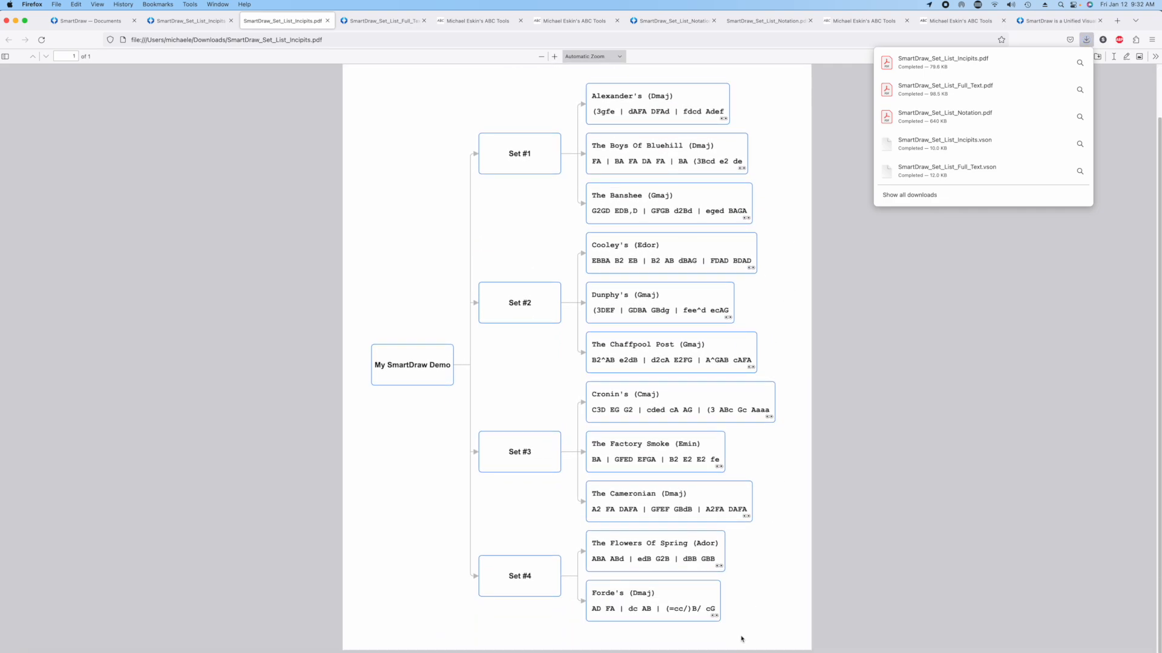
Step: Follow The Flowers Of Spring's link in the exported PDF, play and pause the tune, and return to the incipits diagram
click(718, 568)
click(718, 568)
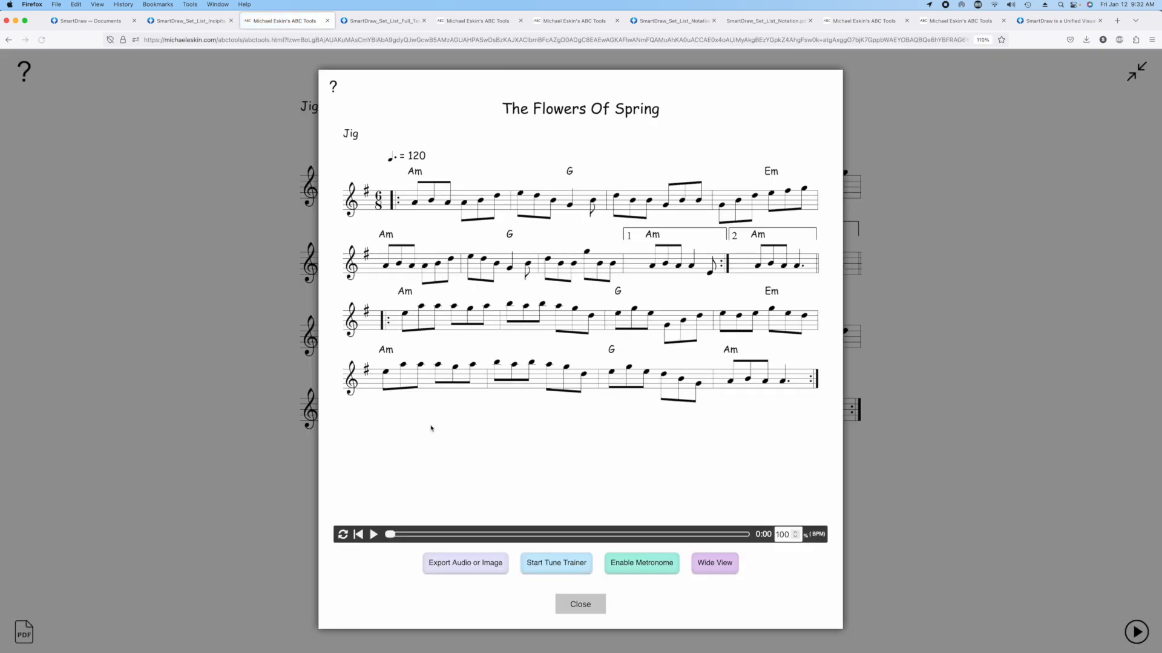
click(373, 535)
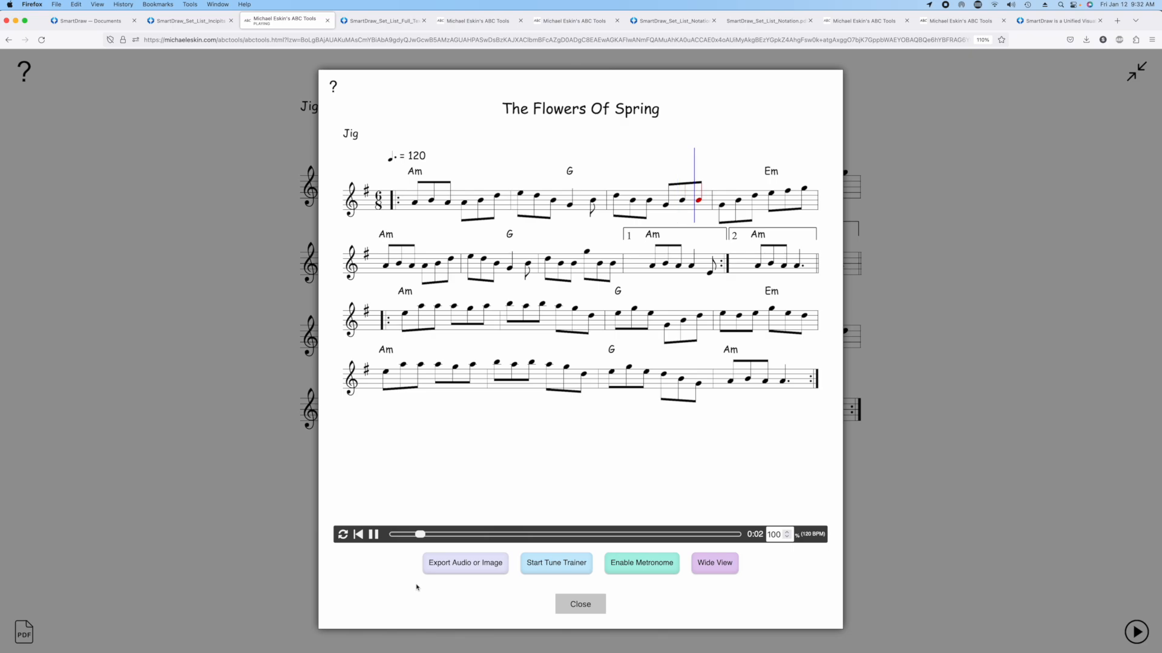
click(373, 534)
click(191, 20)
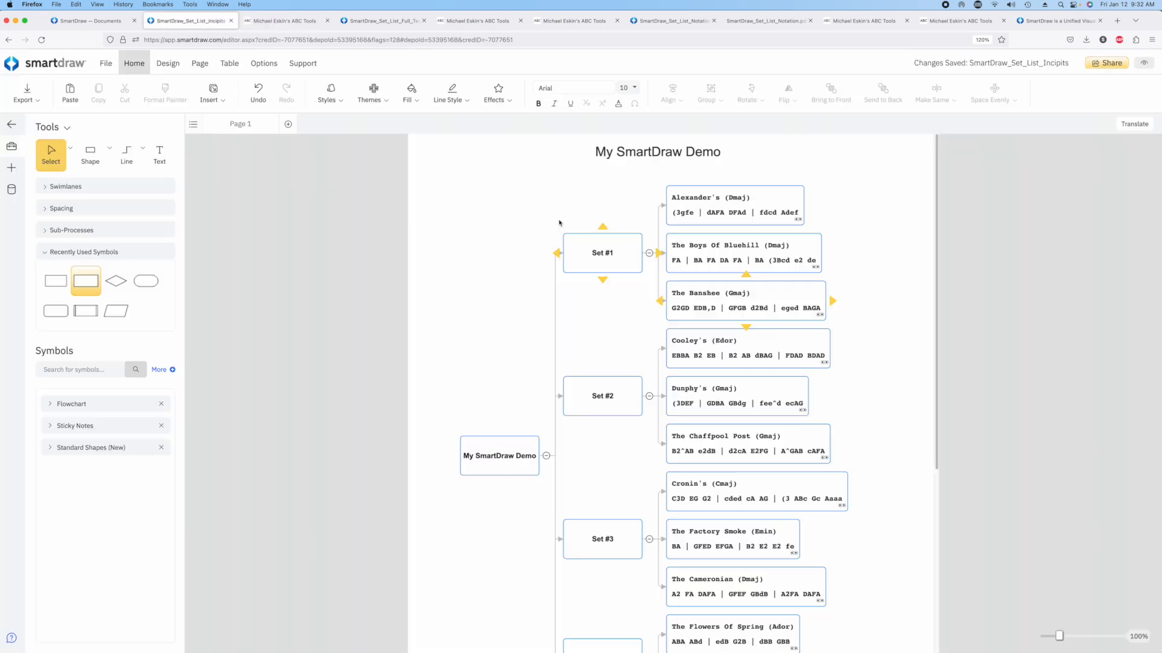